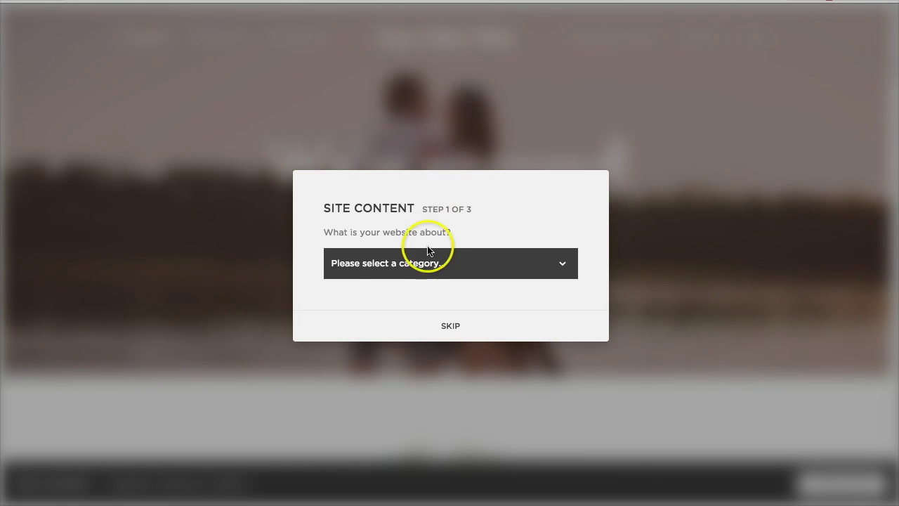
# - Set the website's category to Business with the subcategory Fashion, and continue to the site goals
pyautogui.click(402, 261)
pyautogui.click(405, 276)
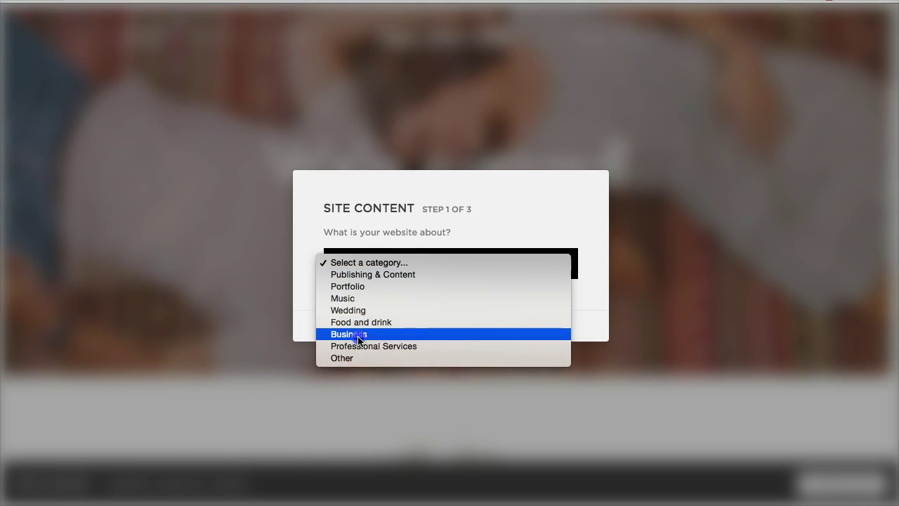
pyautogui.click(358, 336)
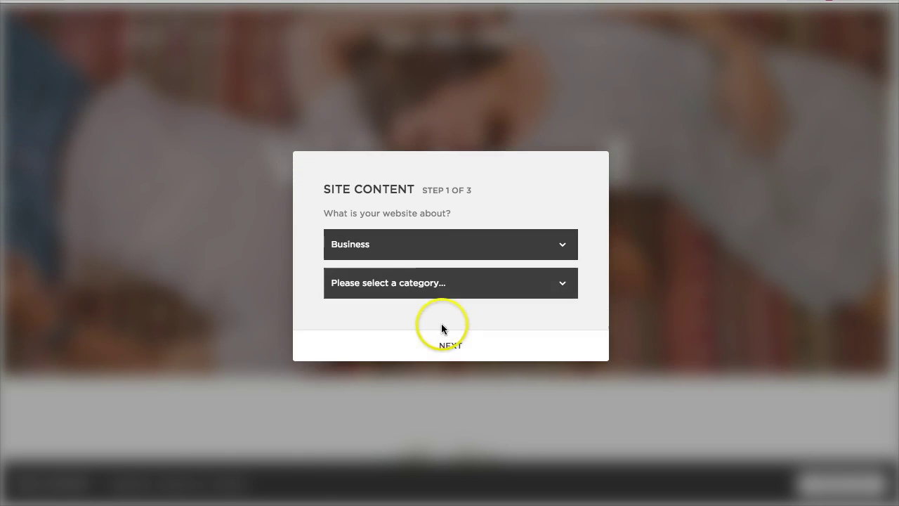
pyautogui.click(425, 284)
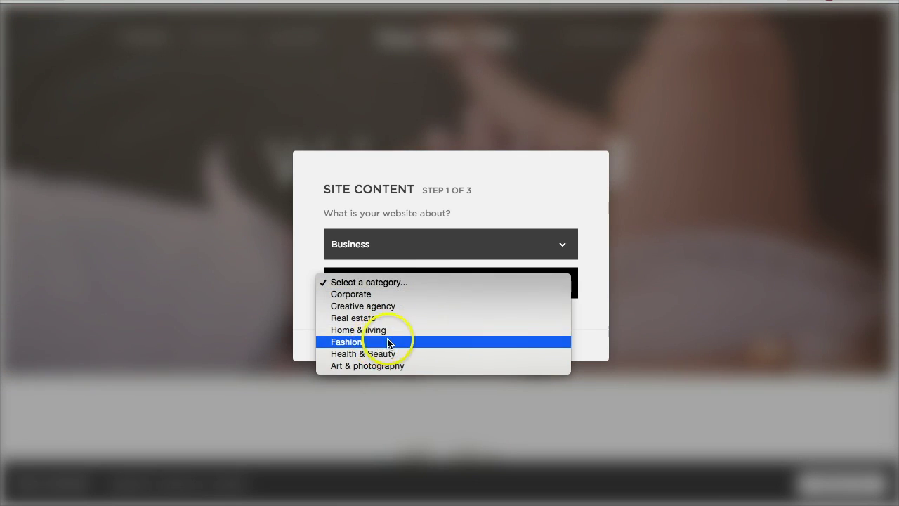
pyautogui.click(375, 343)
pyautogui.click(447, 348)
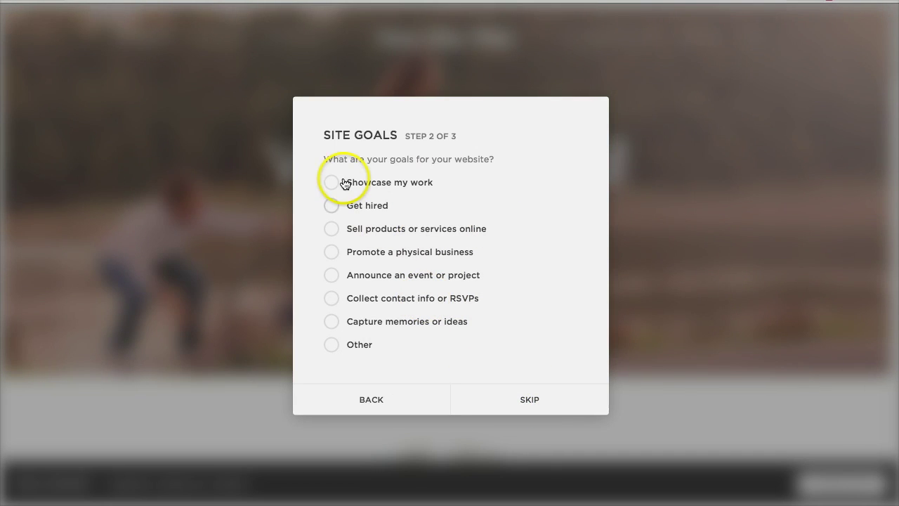
# - Choose "Showcase my work" as the site goal, then title the website "My Test Site" and finish the setup
pyautogui.click(332, 182)
pyautogui.click(528, 401)
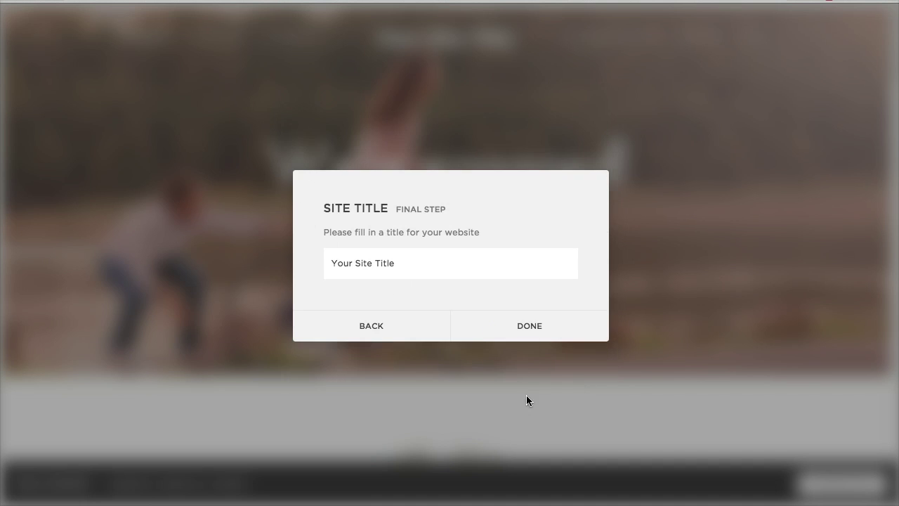
pyautogui.click(407, 265)
pyautogui.click(420, 268)
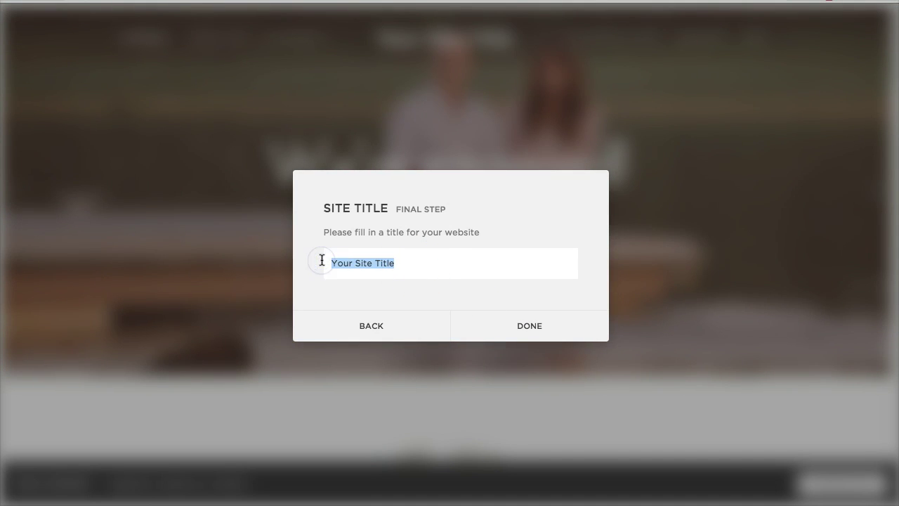
pyautogui.write('My Test Site')
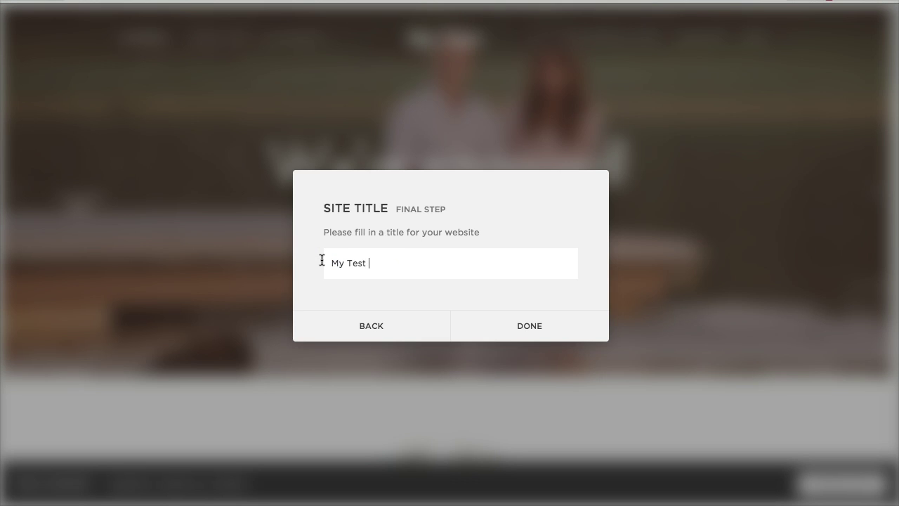
pyautogui.click(503, 323)
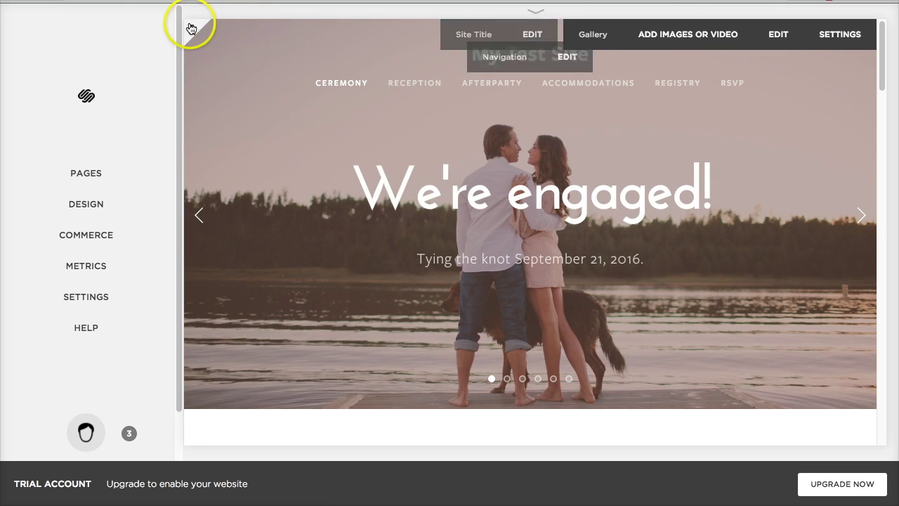
# - Preview the home page at full screen down to its footer, and return to the editing view
pyautogui.click(195, 30)
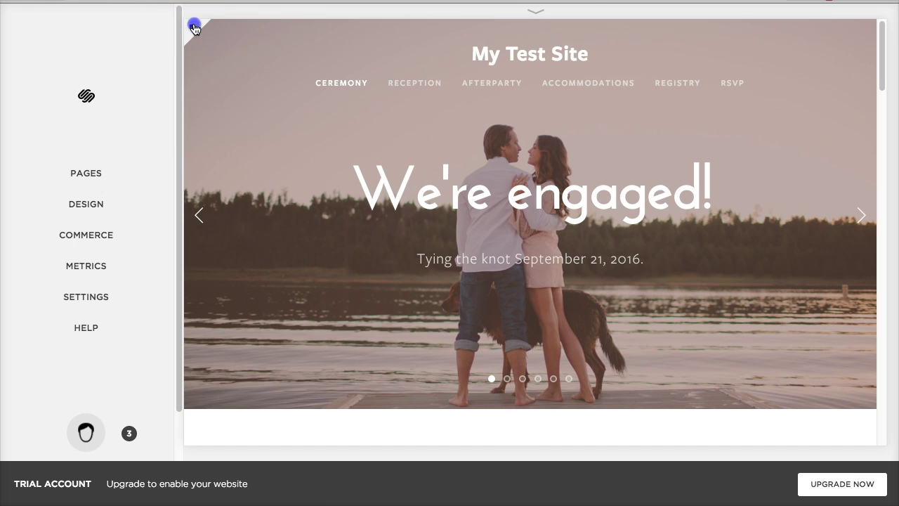
pyautogui.click(195, 28)
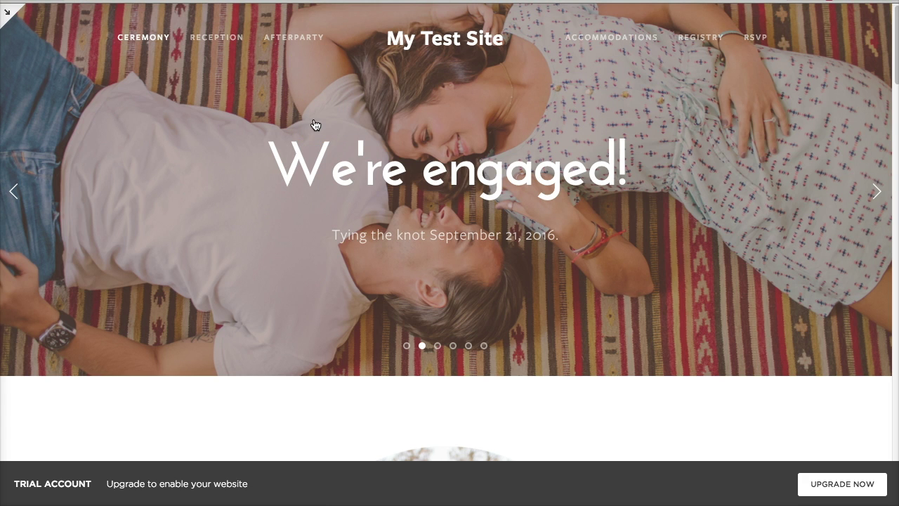
pyautogui.scroll(-20, 595, 163)
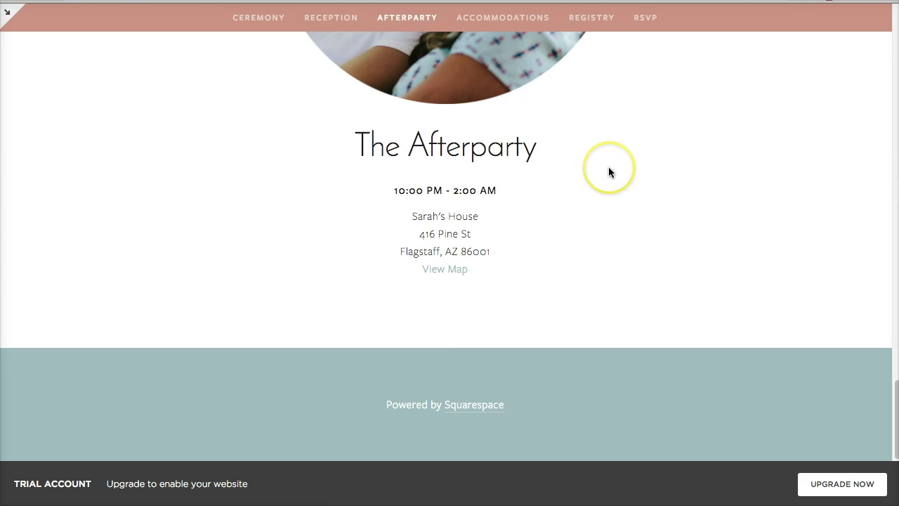
pyautogui.scroll(12, 609, 170)
pyautogui.scroll(5, 608, 172)
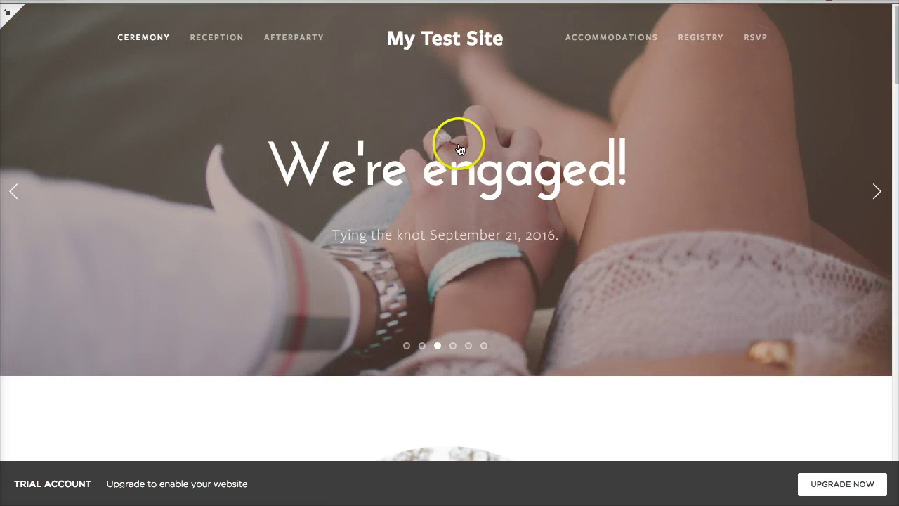
pyautogui.click(10, 15)
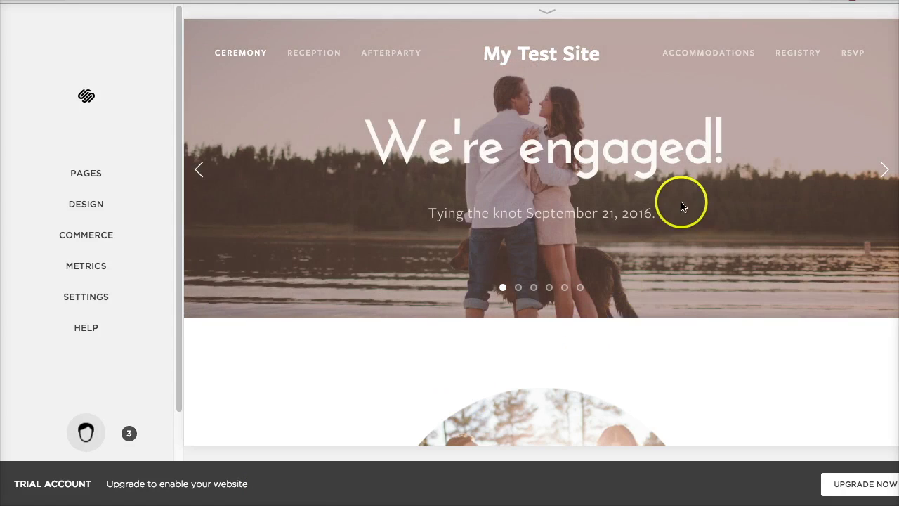
# - Reveal the device preview options and review the home page in the tablet view
pyautogui.click(543, 14)
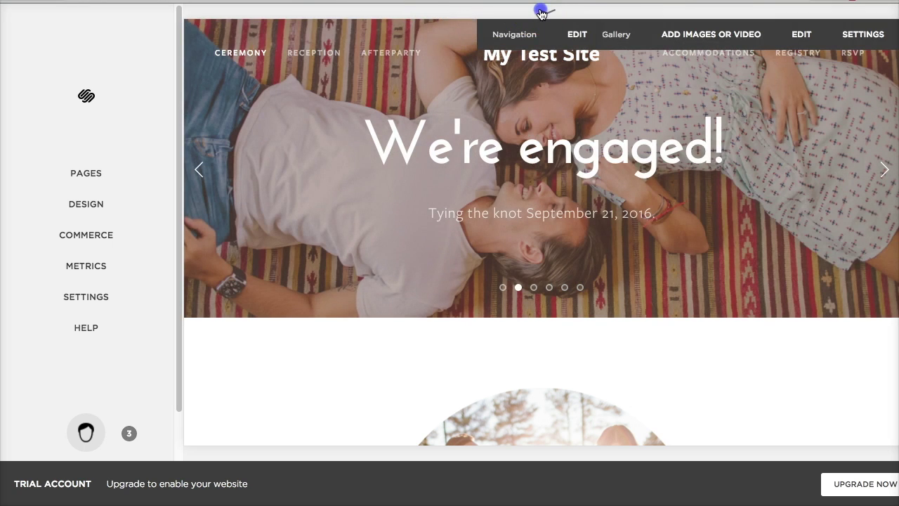
pyautogui.click(542, 14)
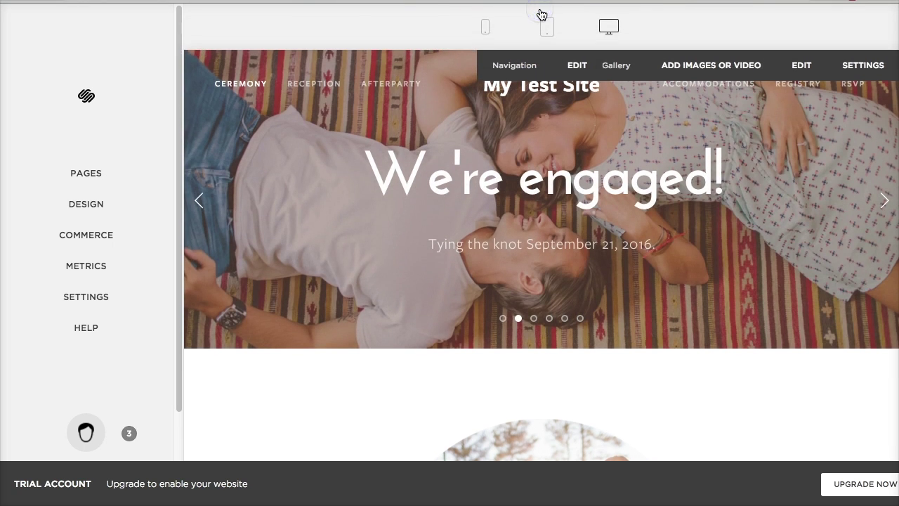
pyautogui.click(551, 16)
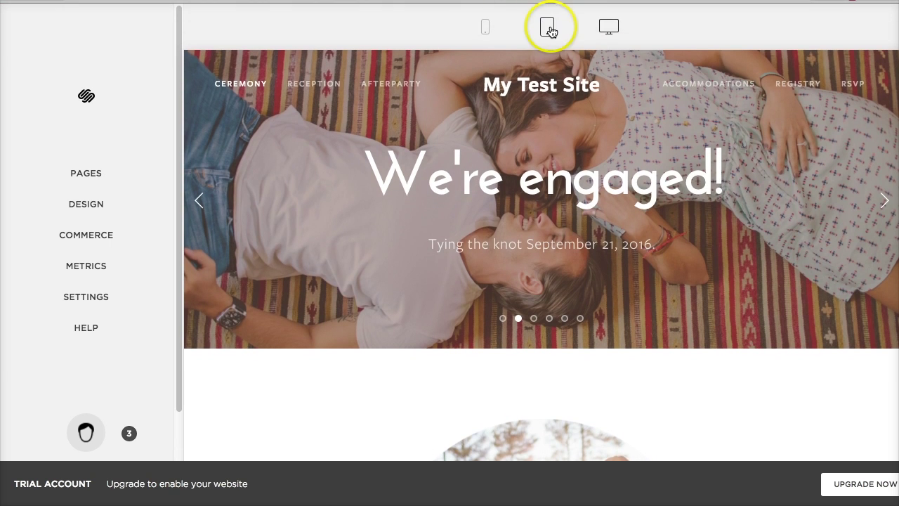
pyautogui.click(549, 28)
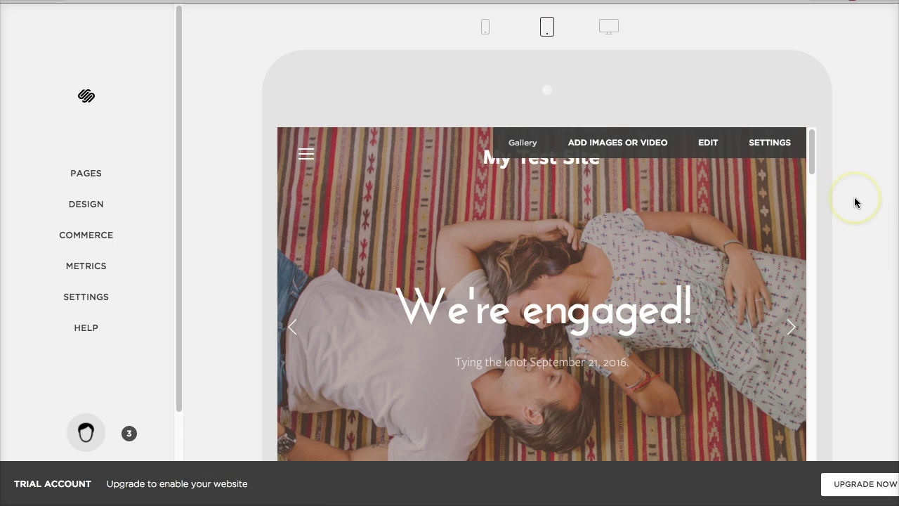
pyautogui.scroll(-3, 506, 133)
pyautogui.scroll(-10, 511, 189)
pyautogui.scroll(-6, 512, 191)
pyautogui.scroll(10, 512, 191)
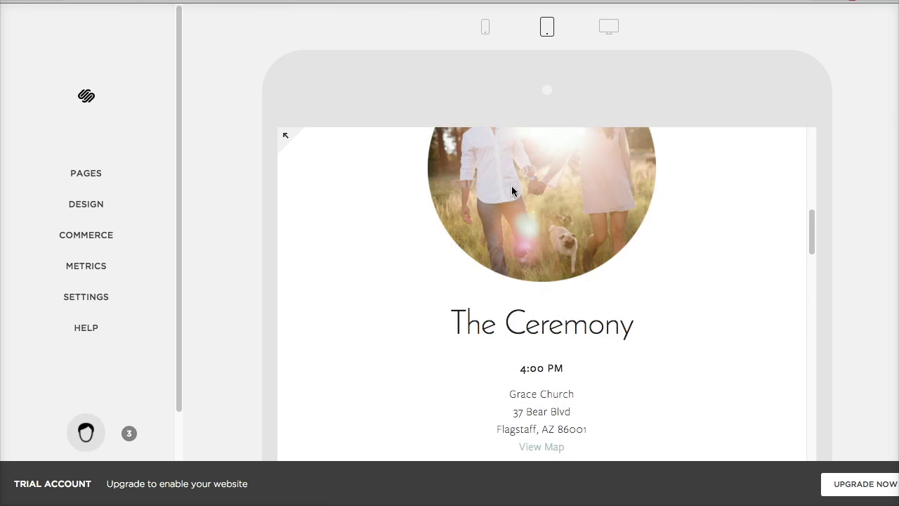
pyautogui.scroll(10, 512, 186)
# - Switch the site preview to the phone view and review the home page's layout from start to end
pyautogui.click(486, 27)
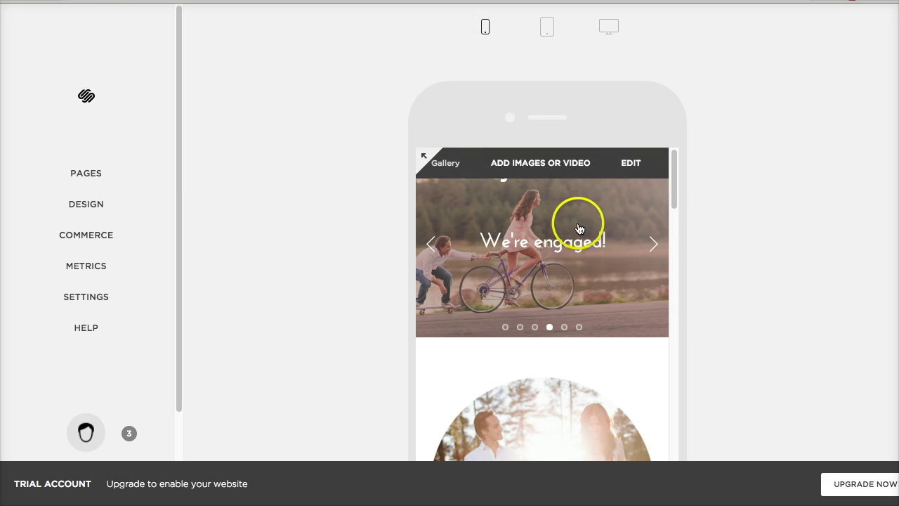
pyautogui.scroll(-10, 573, 232)
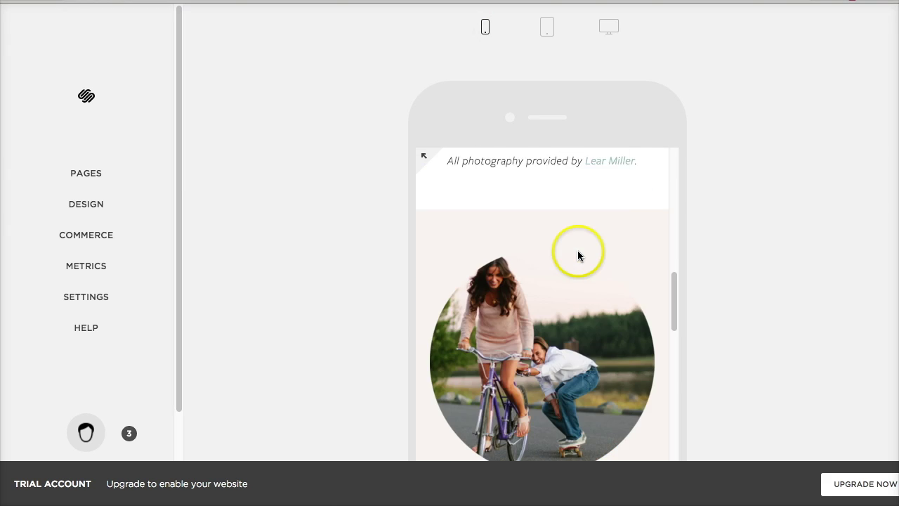
pyautogui.scroll(-5, 578, 256)
pyautogui.scroll(-8, 582, 263)
pyautogui.scroll(20, 582, 273)
pyautogui.click(568, 242)
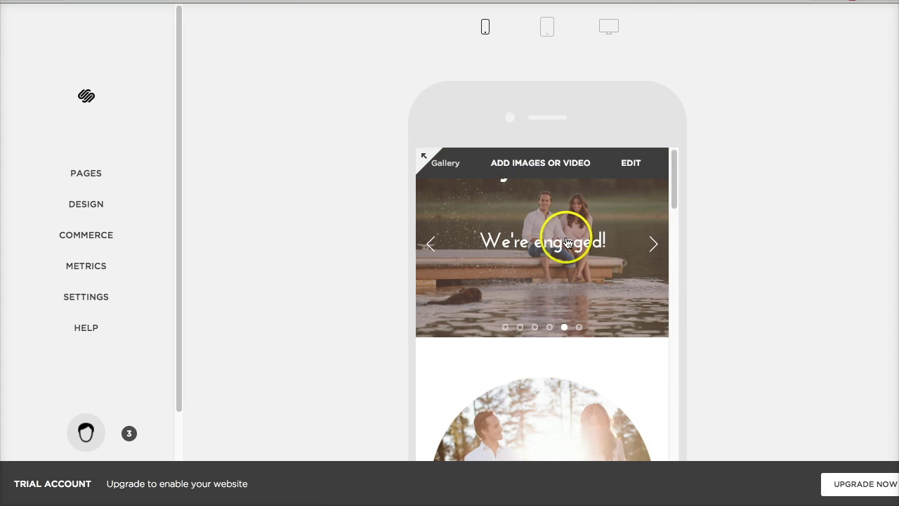
pyautogui.click(350, 125)
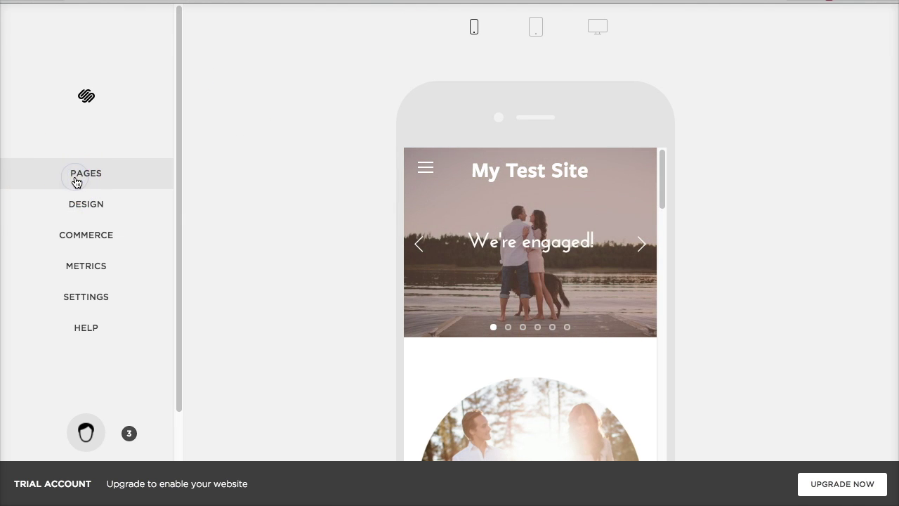
# - Open the site's pages list and review its main navigation, secondary navigation and not linked sections
pyautogui.click(77, 177)
pyautogui.click(77, 187)
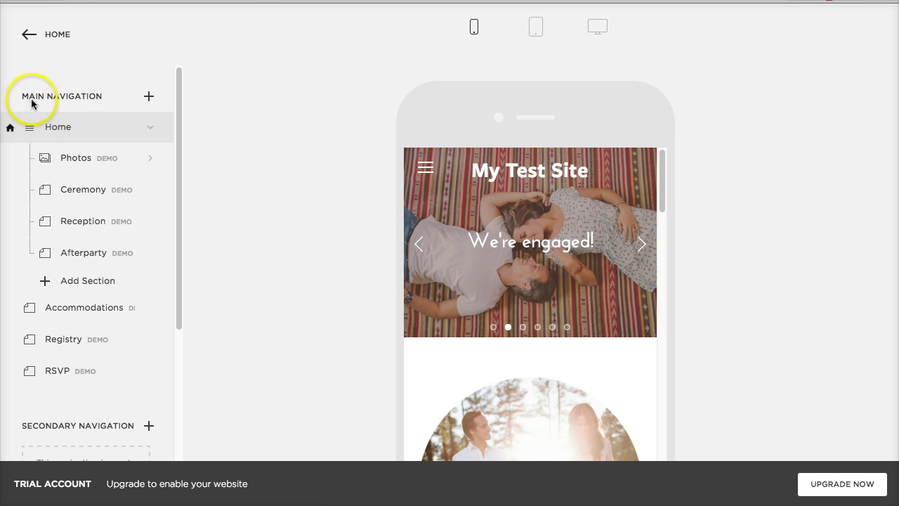
pyautogui.scroll(-3, 79, 205)
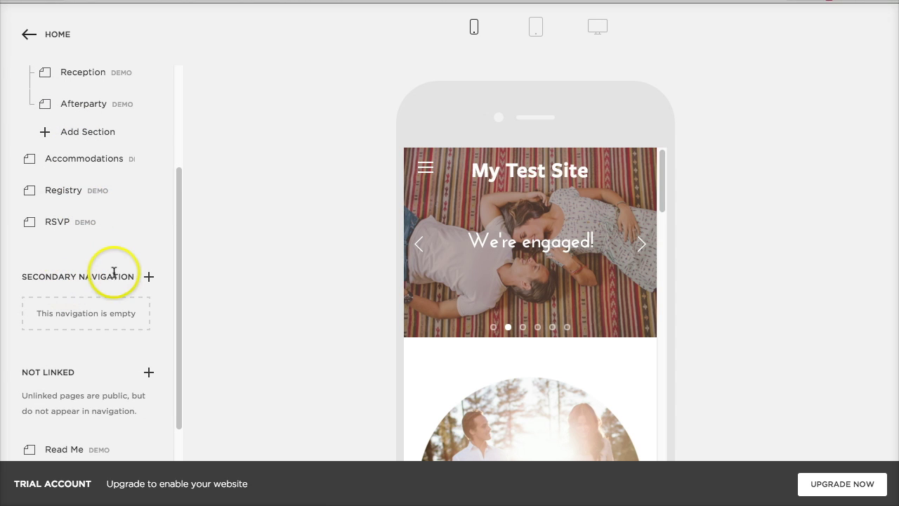
pyautogui.scroll(-1, 78, 341)
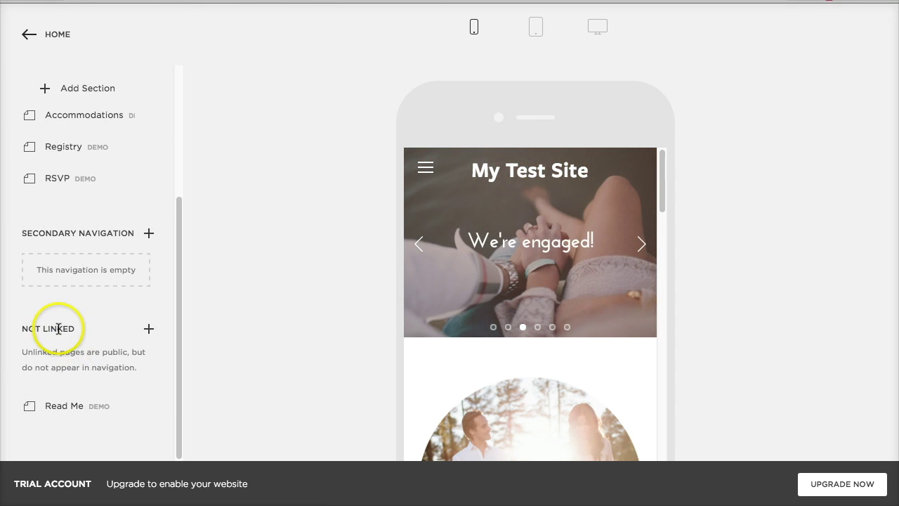
pyautogui.scroll(5, 71, 316)
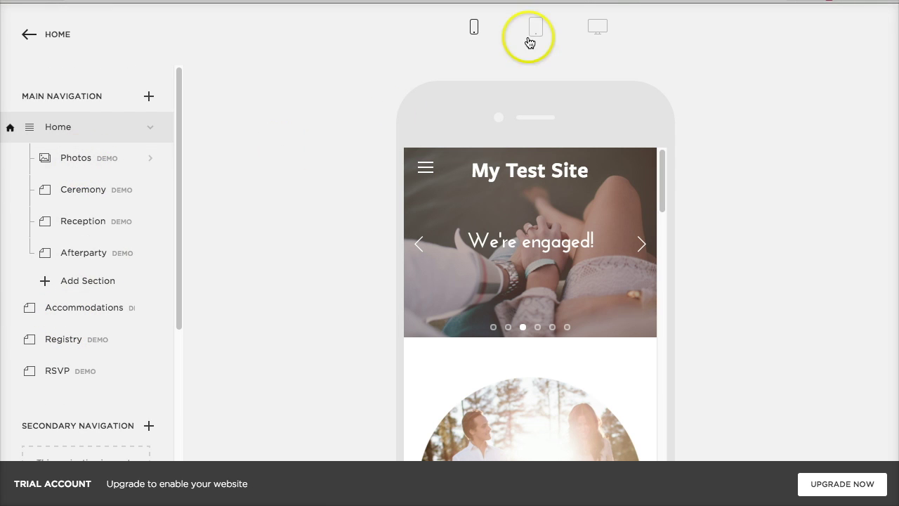
# - Switch the site preview back to the desktop view, expand it to full screen and return to the pages list
pyautogui.click(595, 30)
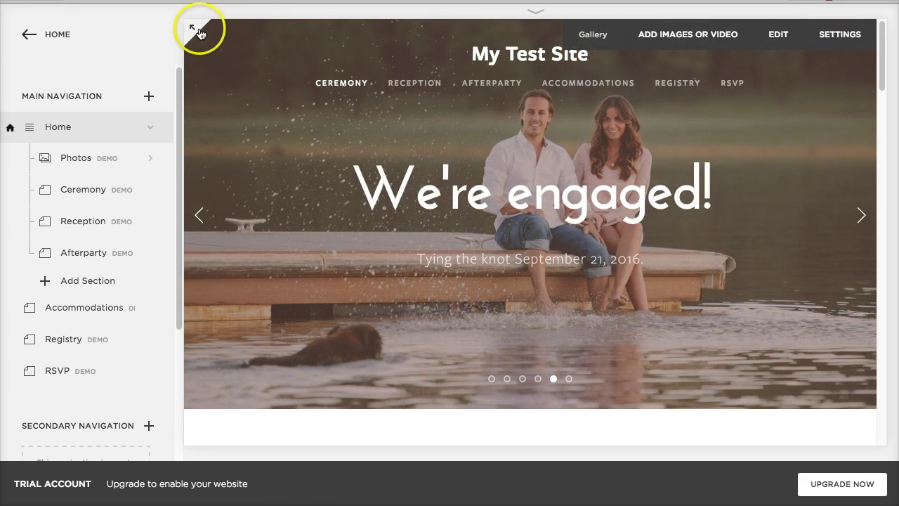
pyautogui.click(195, 31)
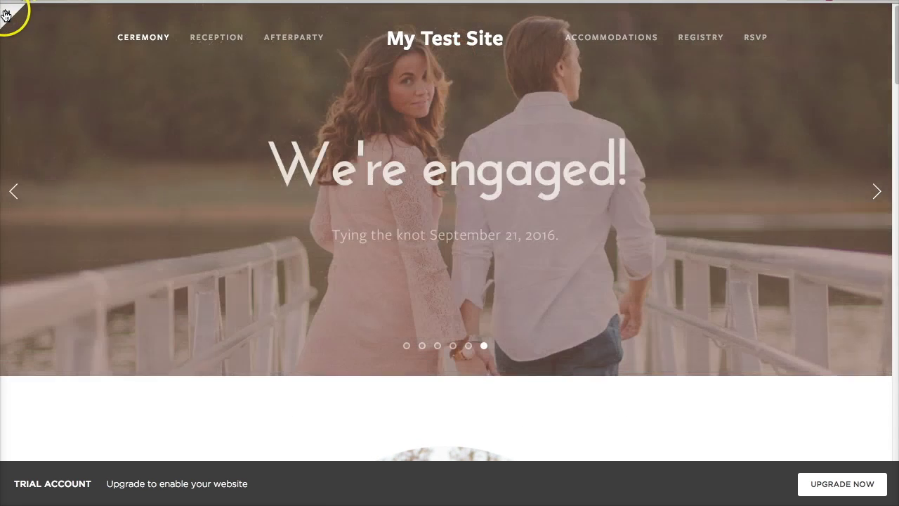
pyautogui.click(3, 14)
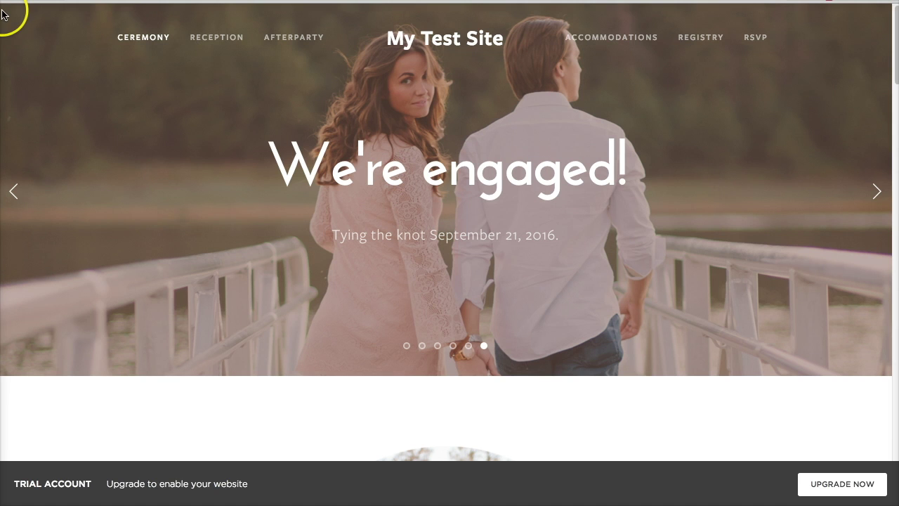
pyautogui.click(133, 79)
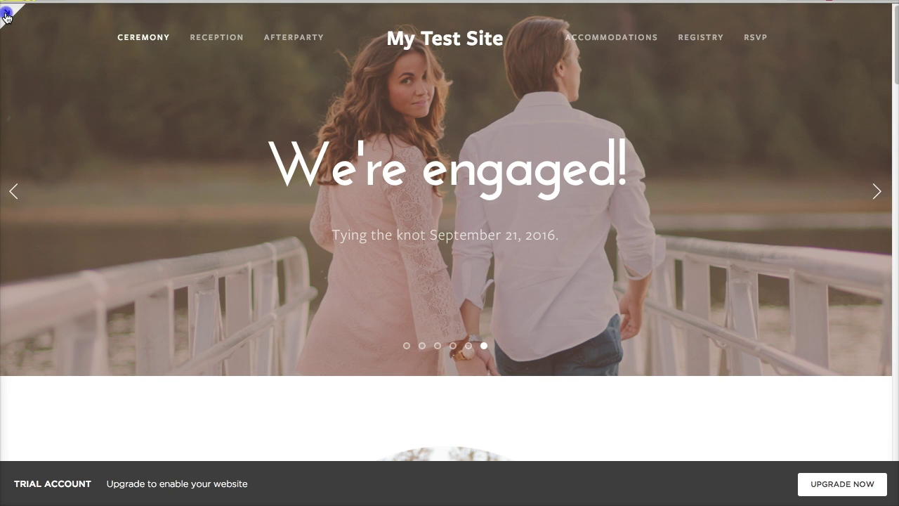
pyautogui.click(6, 16)
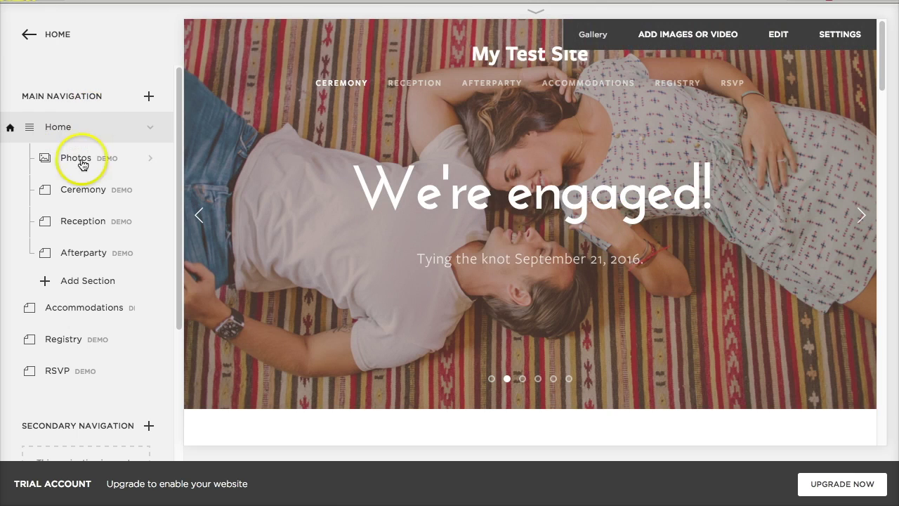
# - Compare the pages list with the home page's sections, from the photo gallery through Ceremony and Afterparty to the footer
pyautogui.click(83, 191)
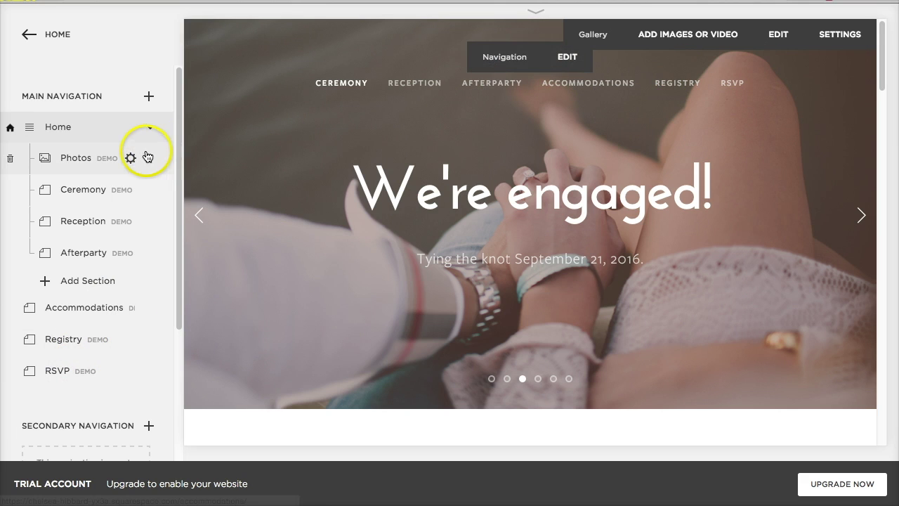
pyautogui.scroll(-4, 421, 242)
pyautogui.scroll(-3, 116, 289)
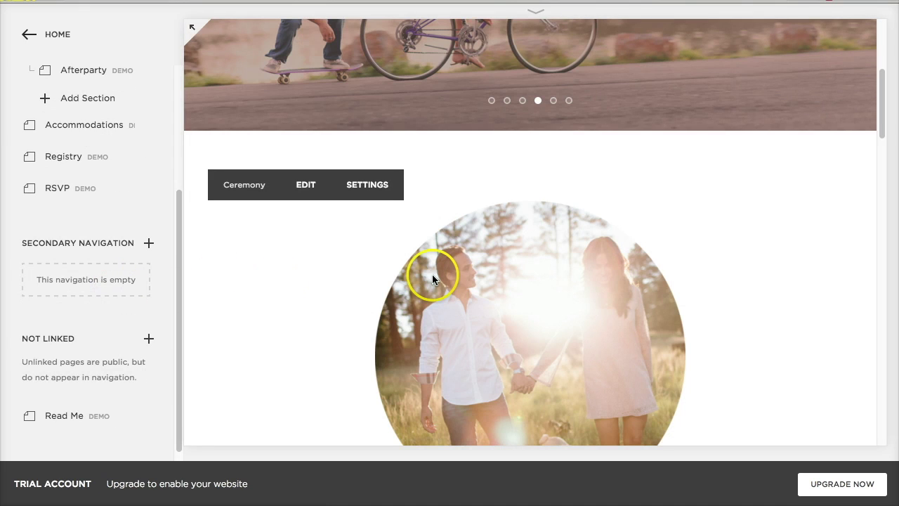
pyautogui.scroll(-12, 307, 280)
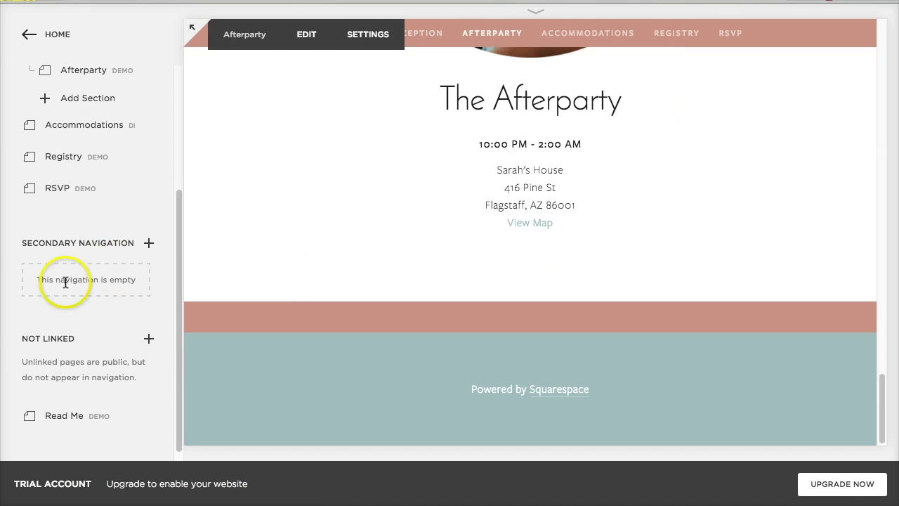
pyautogui.scroll(-1, 65, 281)
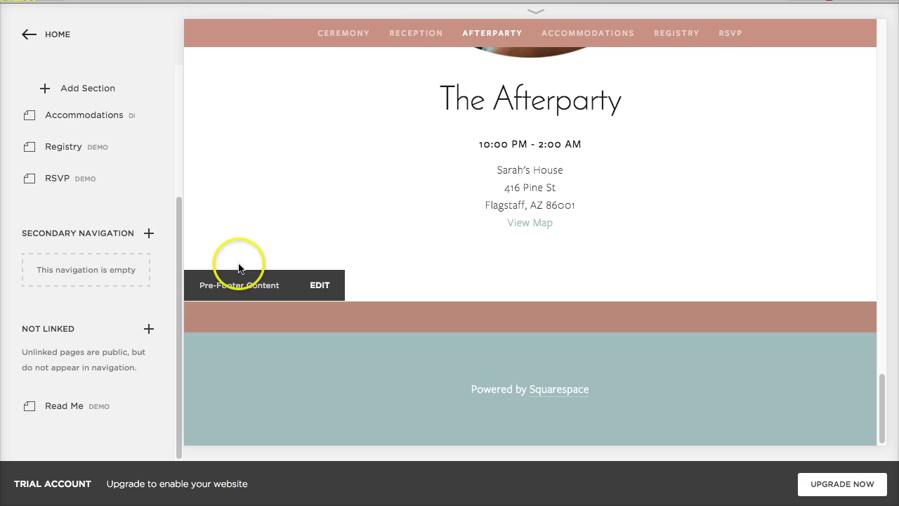
# - Create an editable gallery from the home page's Photos demo section and set its navigation title and page title to "Example"
pyautogui.scroll(15, 420, 201)
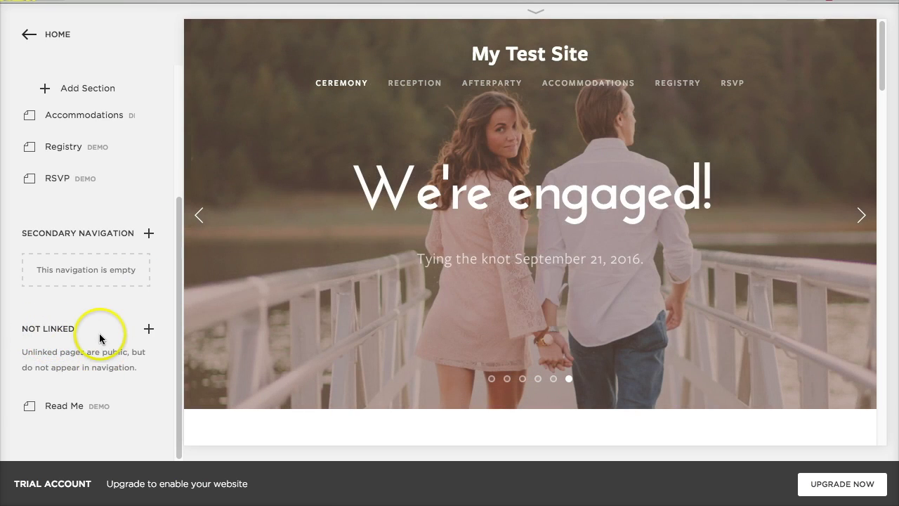
pyautogui.scroll(5, 92, 336)
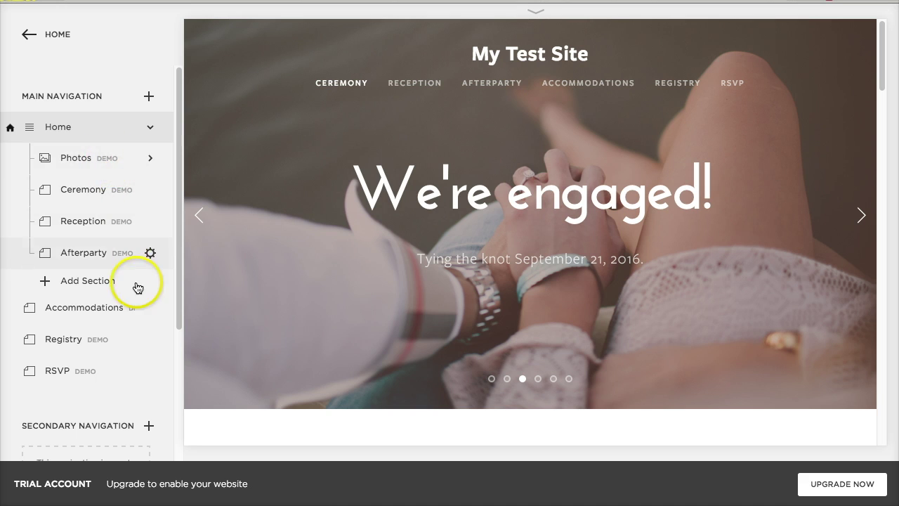
pyautogui.click(130, 160)
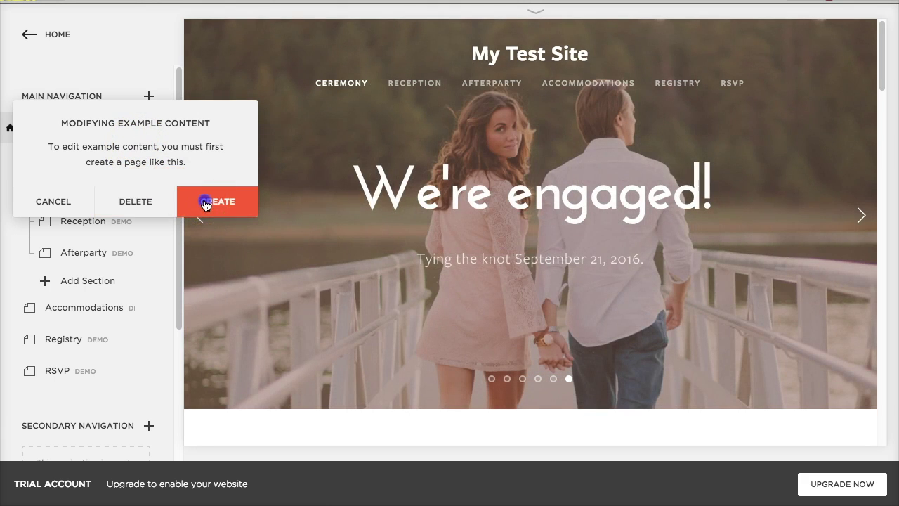
pyautogui.click(204, 203)
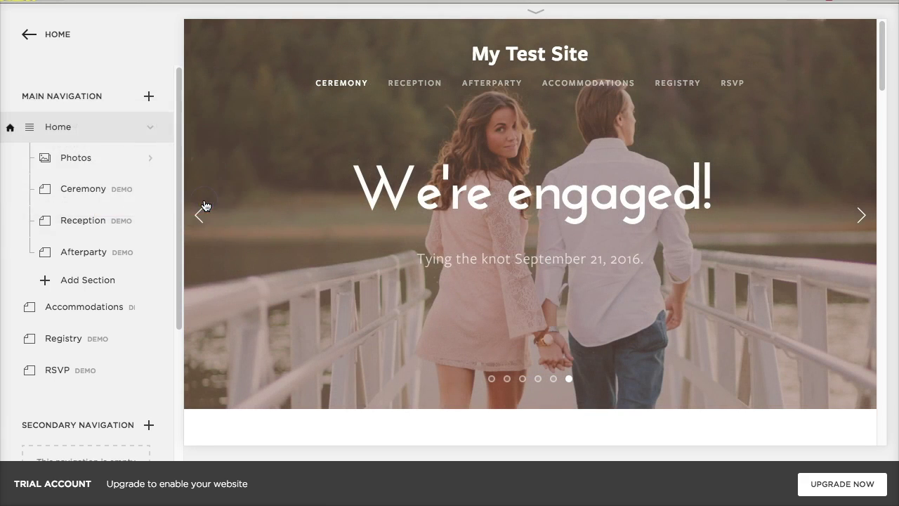
pyautogui.click(105, 165)
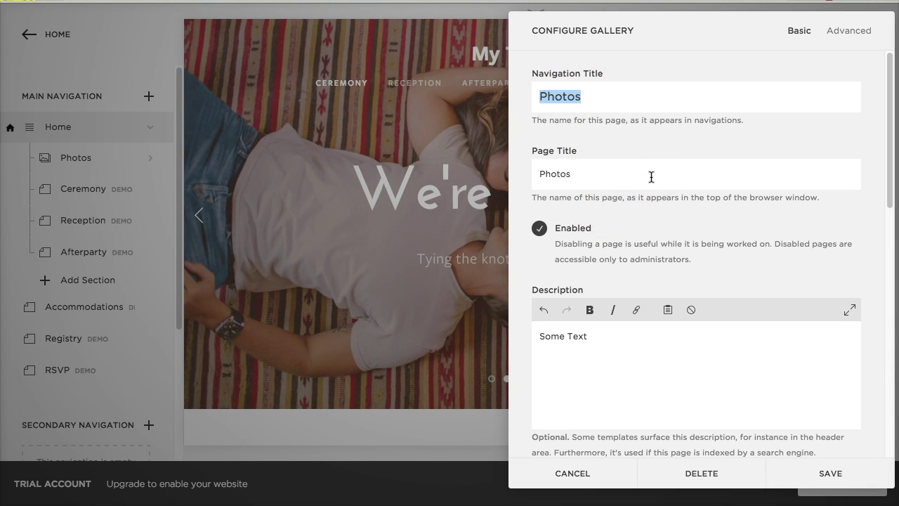
pyautogui.click(608, 171)
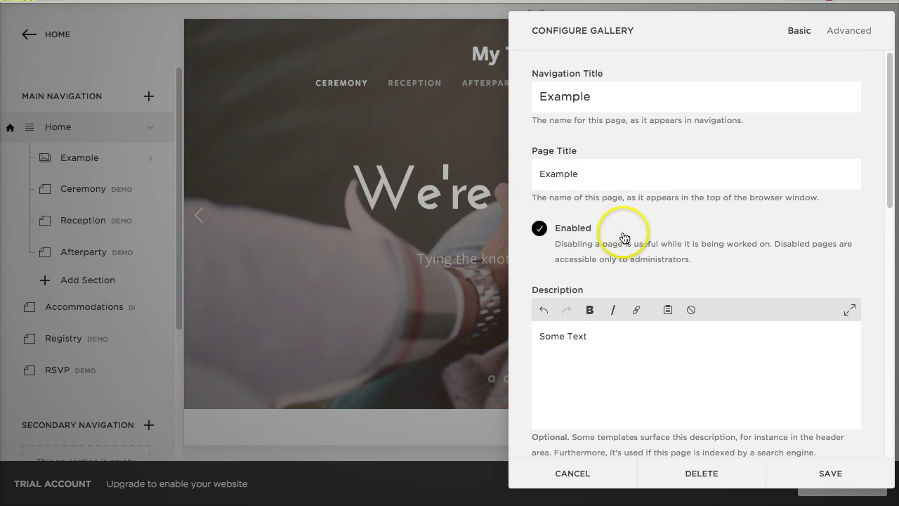
# - Review the gallery's enabled option, description and URL slug settings
pyautogui.scroll(-1, 604, 234)
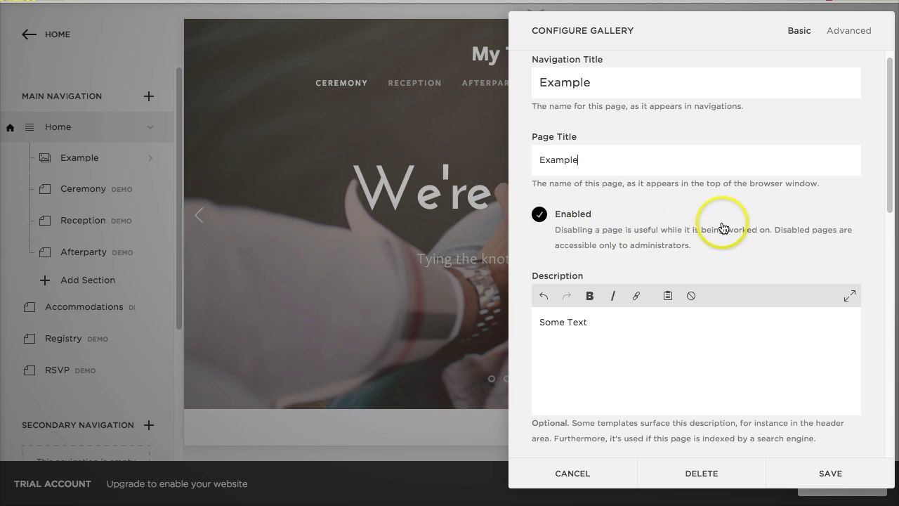
pyautogui.scroll(-3, 645, 242)
pyautogui.scroll(-2, 645, 236)
pyautogui.click(588, 187)
pyautogui.scroll(-2, 671, 247)
pyautogui.scroll(-2, 671, 248)
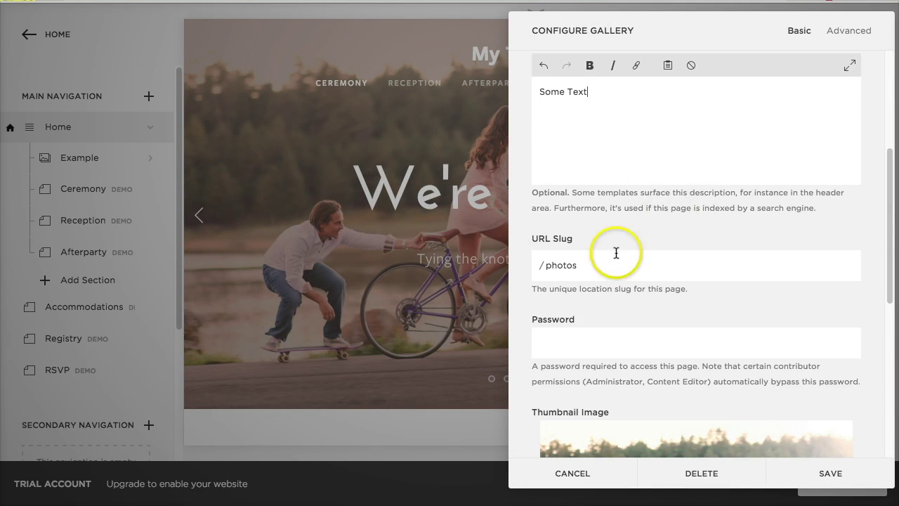
pyautogui.scroll(-1, 590, 257)
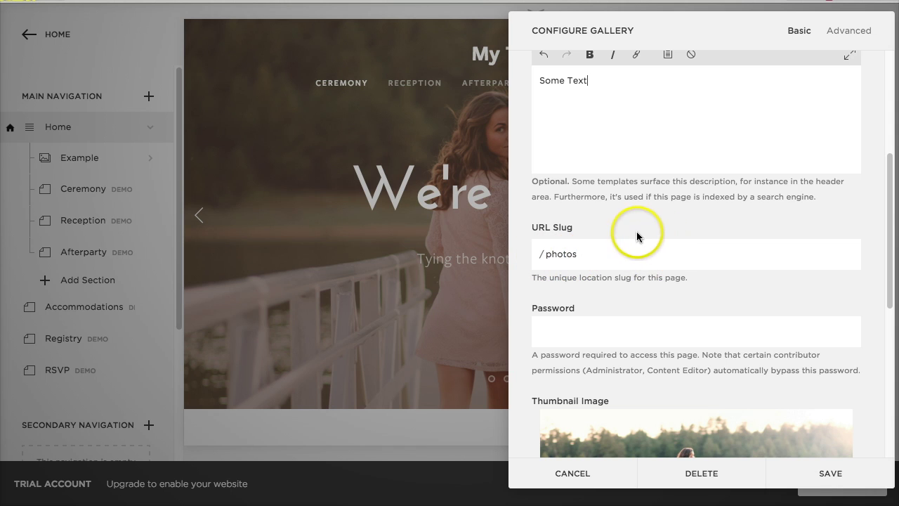
# - Review the gallery's password, thumbnail image, post-by-email and homepage options, check its advanced settings and close the configuration
pyautogui.scroll(-3, 594, 256)
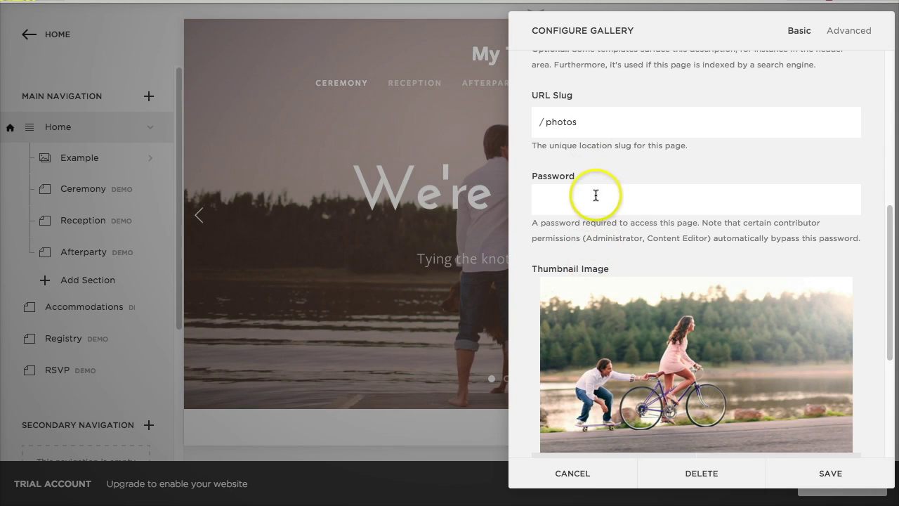
pyautogui.scroll(-5, 617, 201)
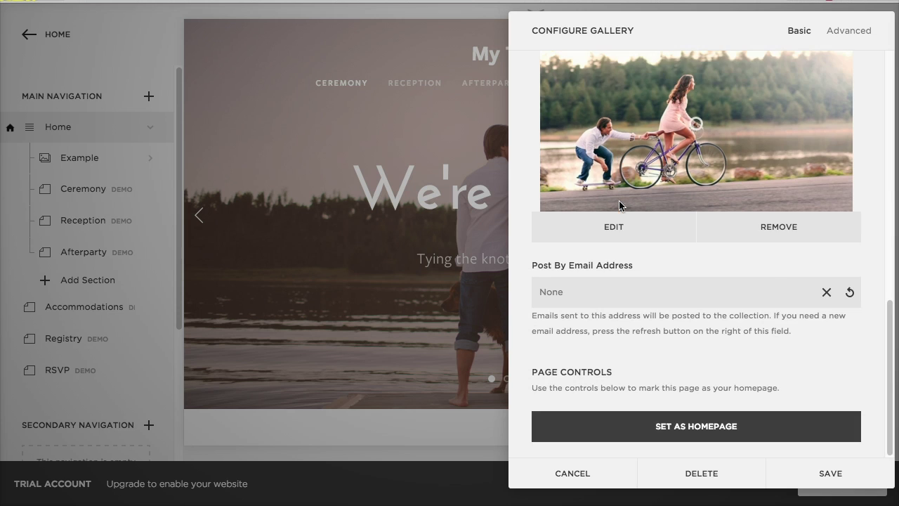
pyautogui.scroll(5, 627, 196)
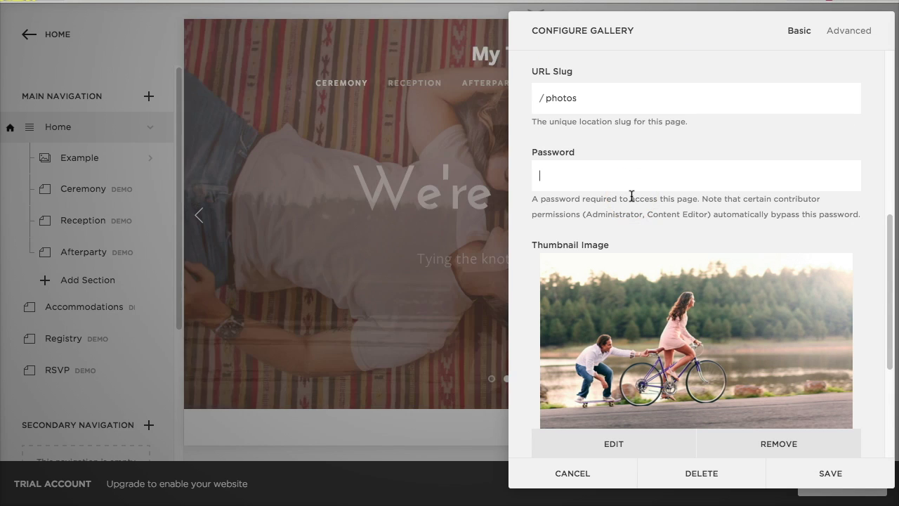
pyautogui.scroll(-3, 634, 194)
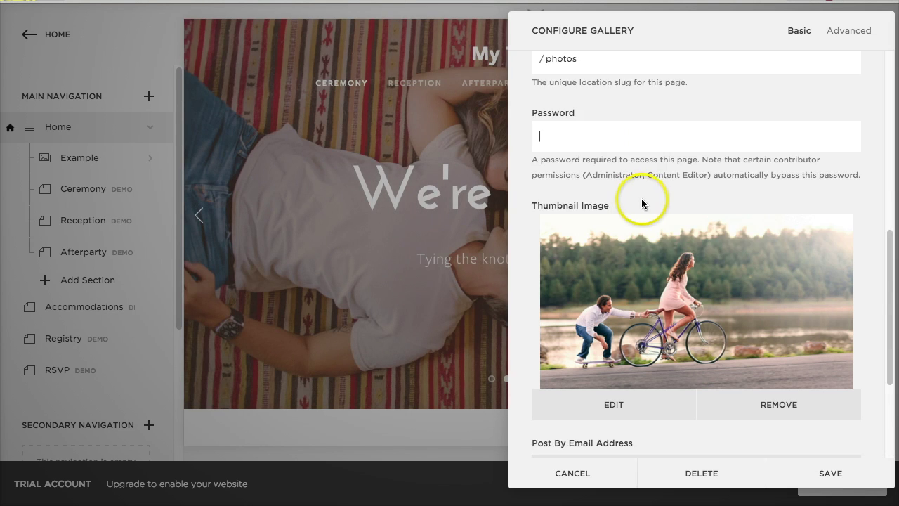
pyautogui.scroll(3, 746, 171)
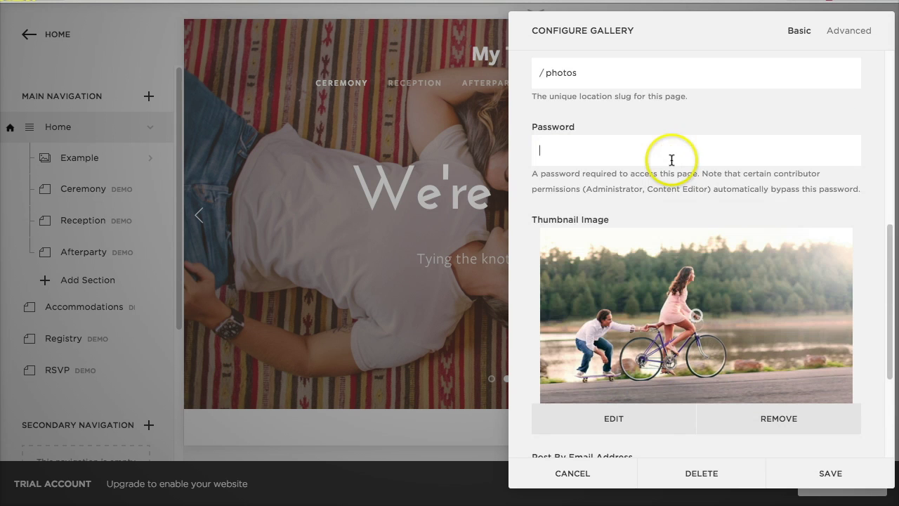
pyautogui.scroll(-1, 703, 211)
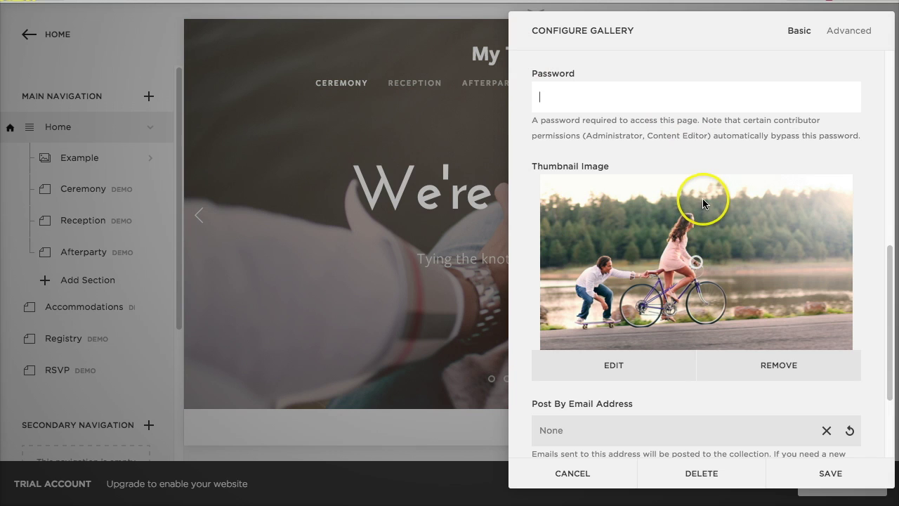
pyautogui.scroll(-2, 724, 242)
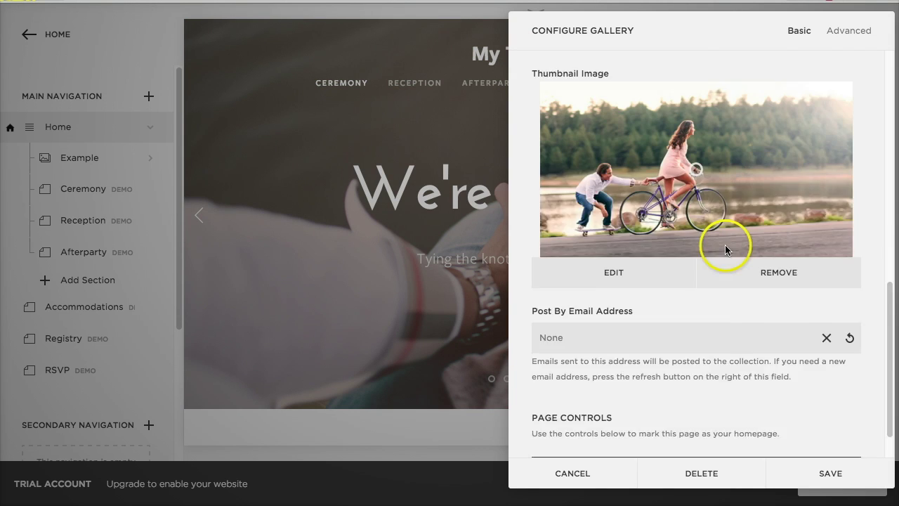
pyautogui.click(838, 30)
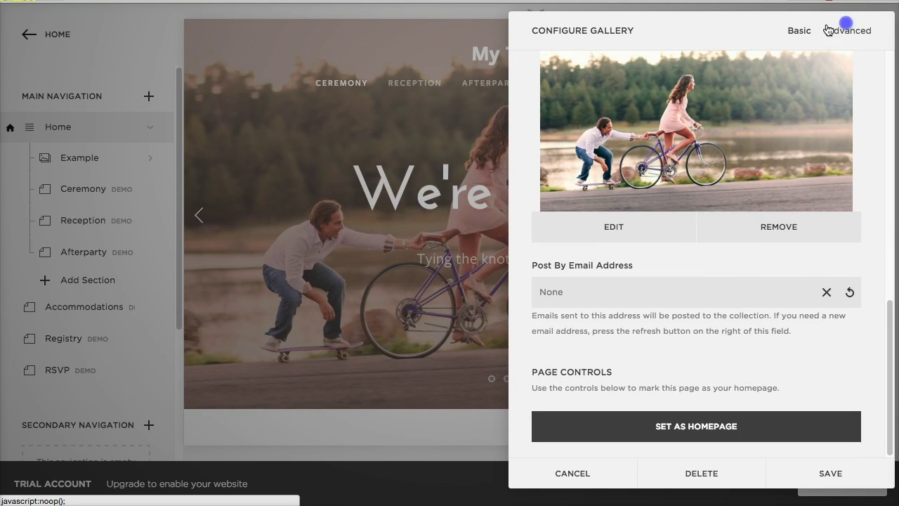
pyautogui.click(790, 33)
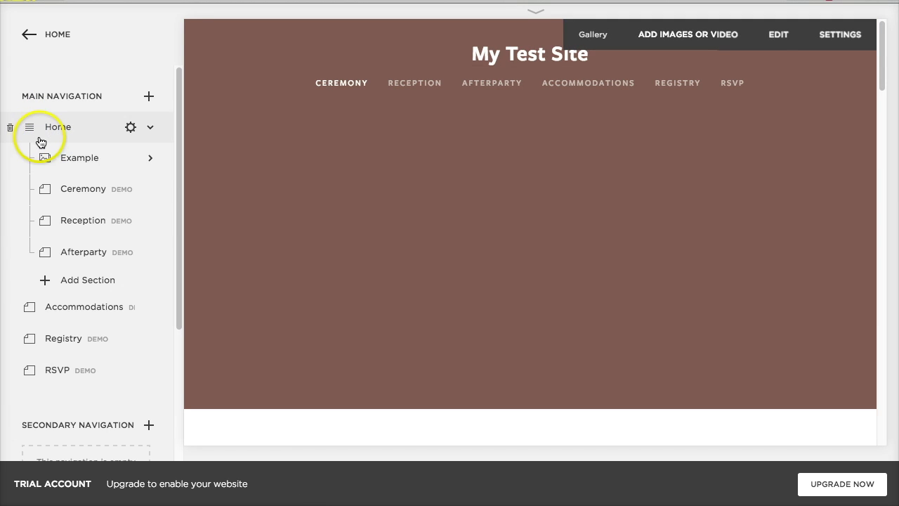
# - Review the home page preview from the new gallery's banner down through the Ceremony section
pyautogui.scroll(-1, 520, 151)
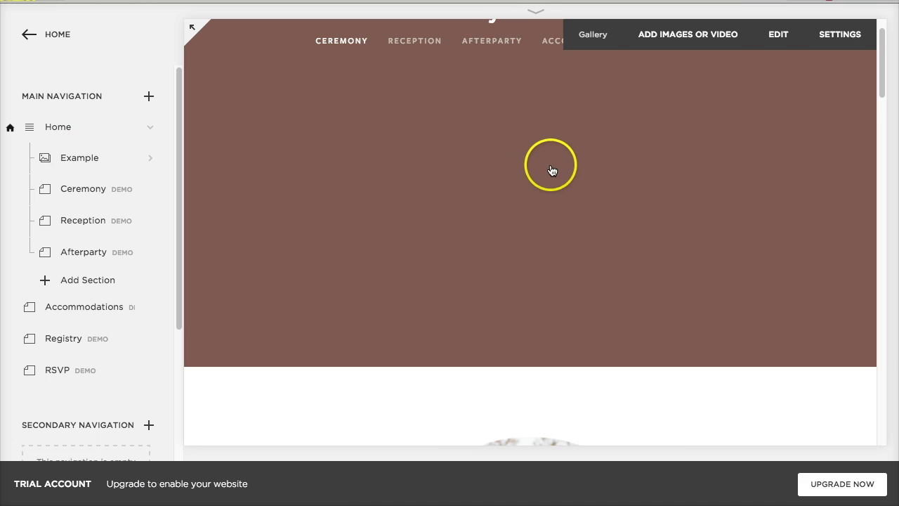
pyautogui.scroll(-10, 552, 169)
pyautogui.scroll(10, 555, 159)
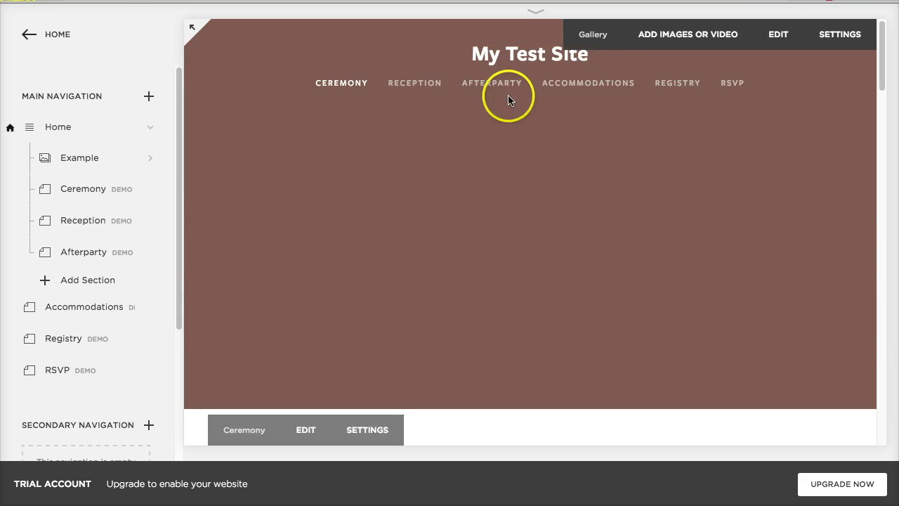
pyautogui.scroll(-3, 551, 179)
pyautogui.scroll(-10, 550, 178)
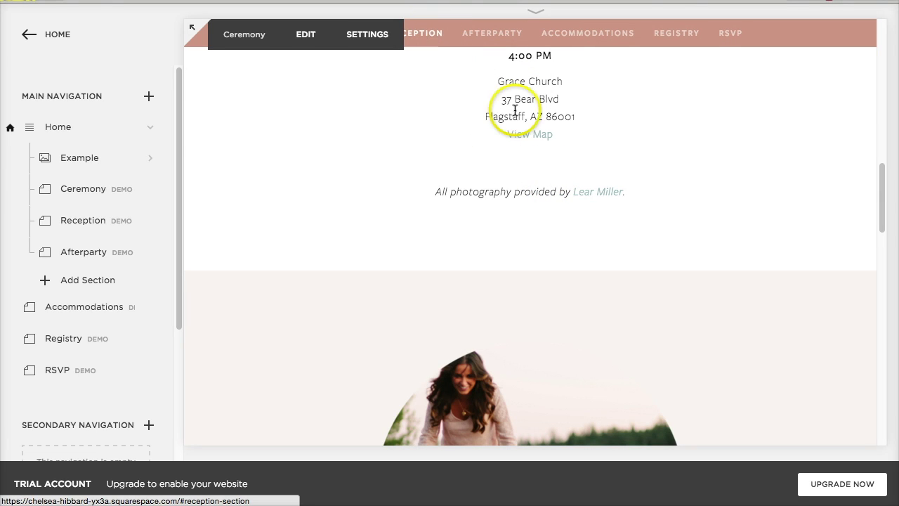
# - Follow the site's navigation links to Reception, Afterparty and Accommodations and examine where each one leads
pyautogui.click(432, 35)
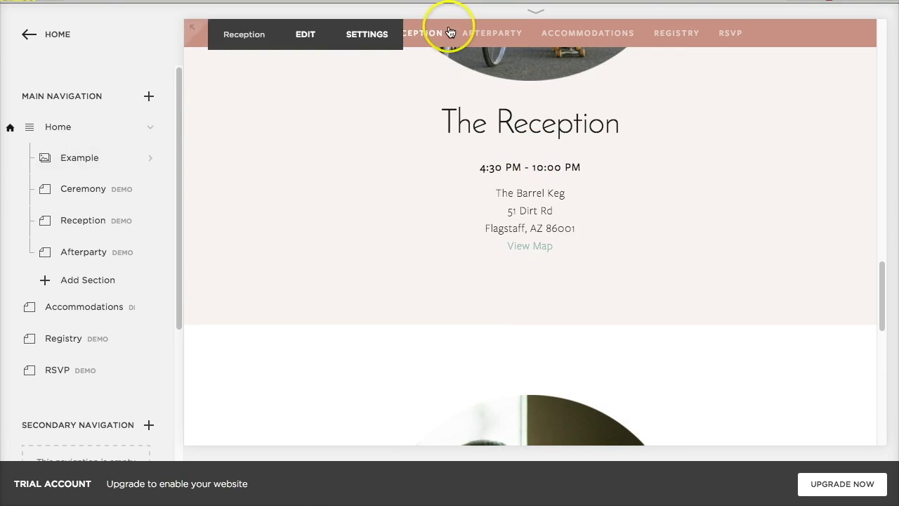
pyautogui.click(423, 33)
pyautogui.scroll(-2, 569, 211)
pyautogui.scroll(-3, 571, 207)
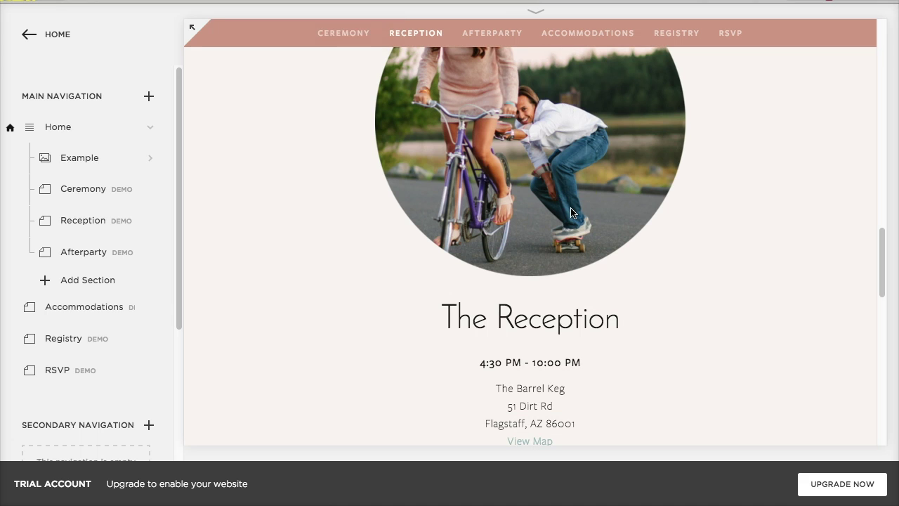
pyautogui.click(489, 35)
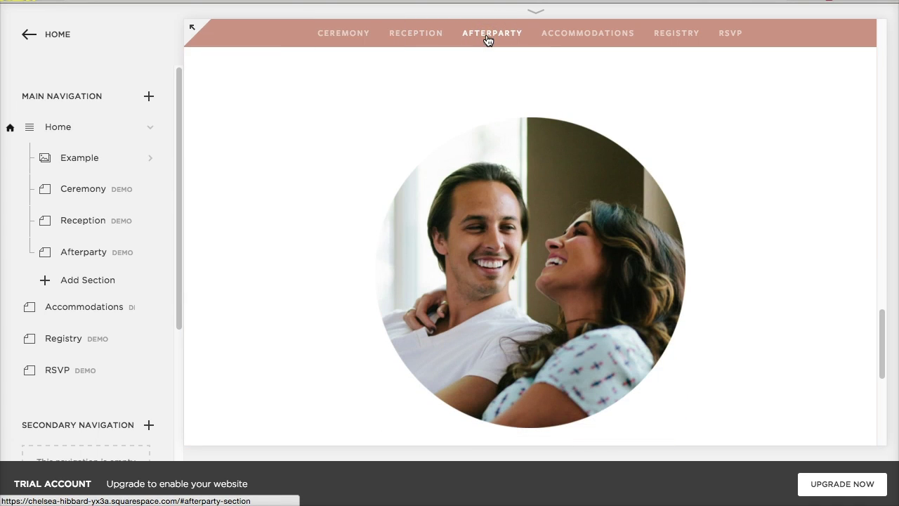
pyautogui.scroll(-5, 671, 182)
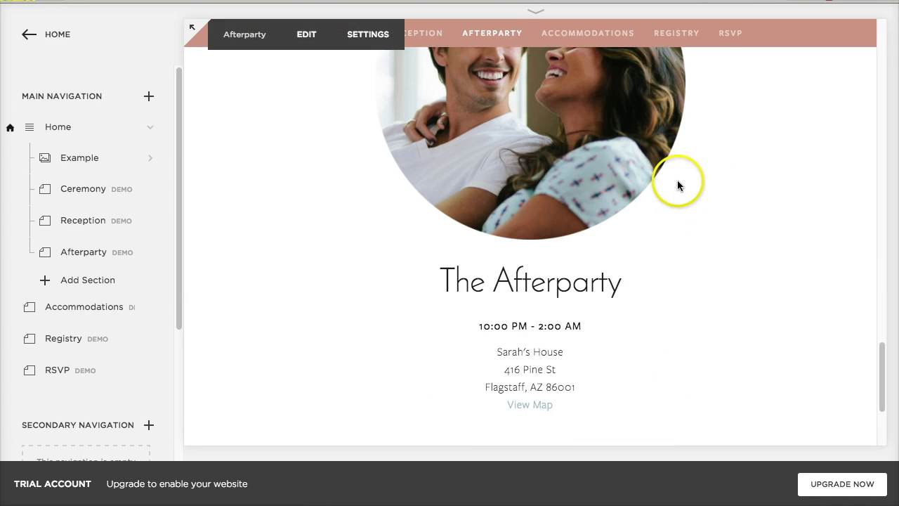
pyautogui.click(589, 37)
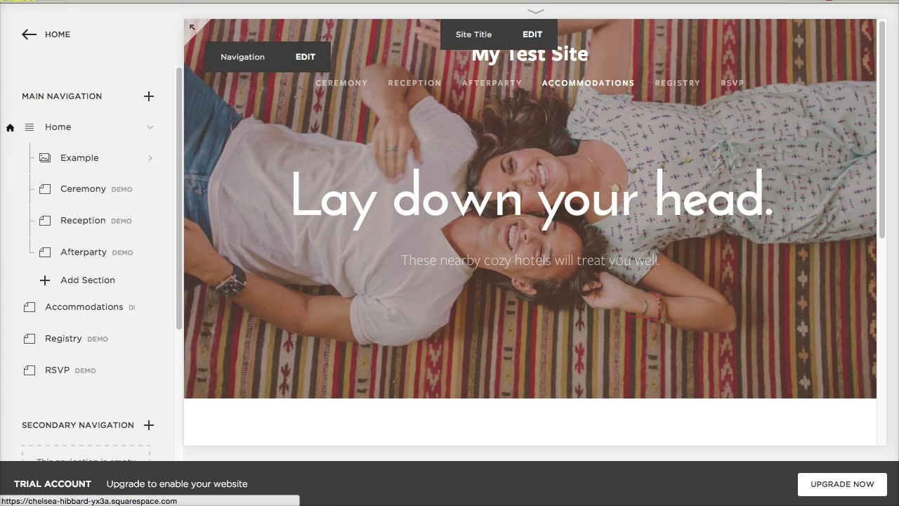
# - Return to the home page and examine the page types available for the main navigation without creating one
pyautogui.click(52, 127)
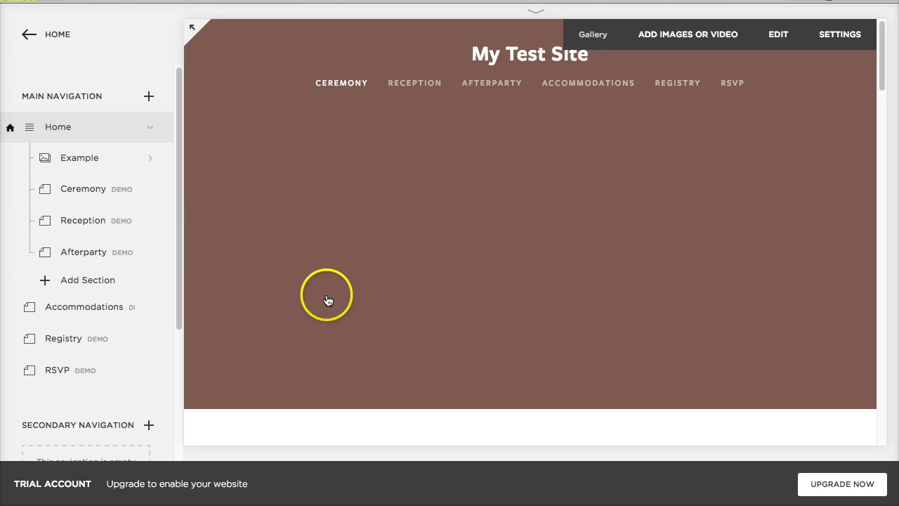
pyautogui.click(92, 262)
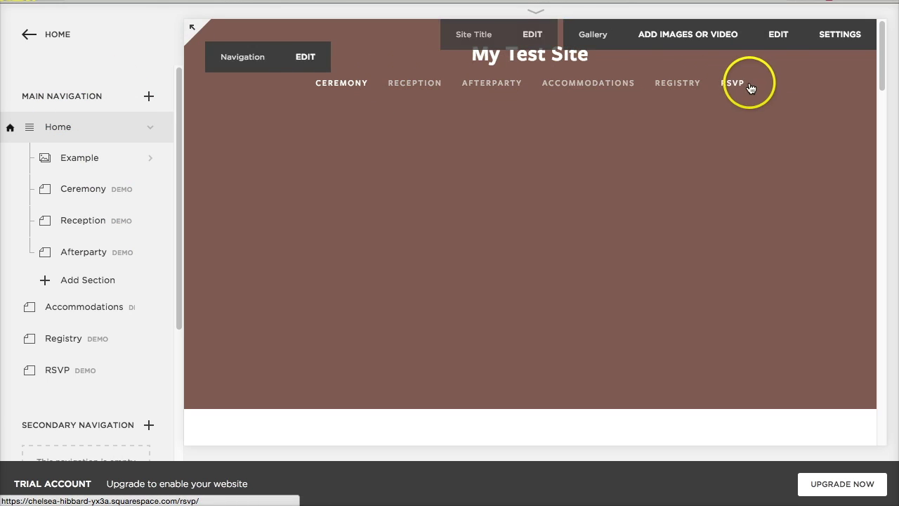
pyautogui.click(150, 99)
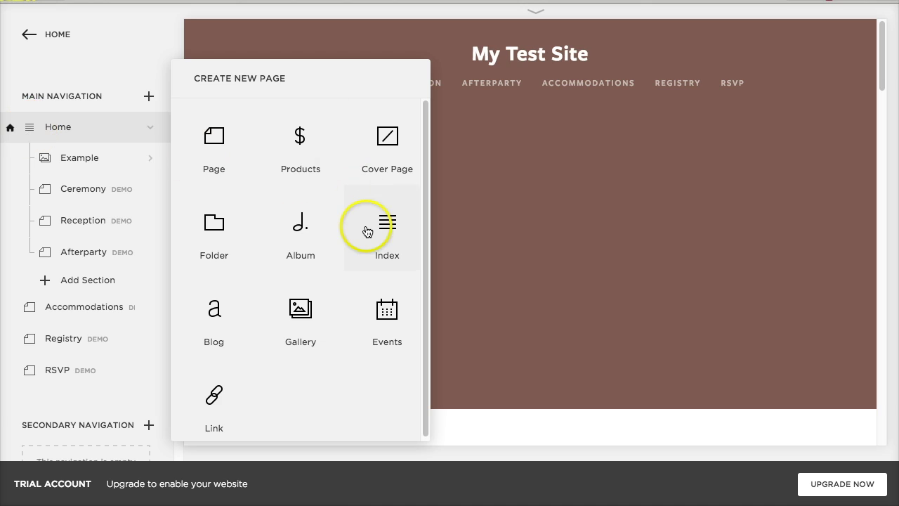
pyautogui.scroll(-1, 247, 311)
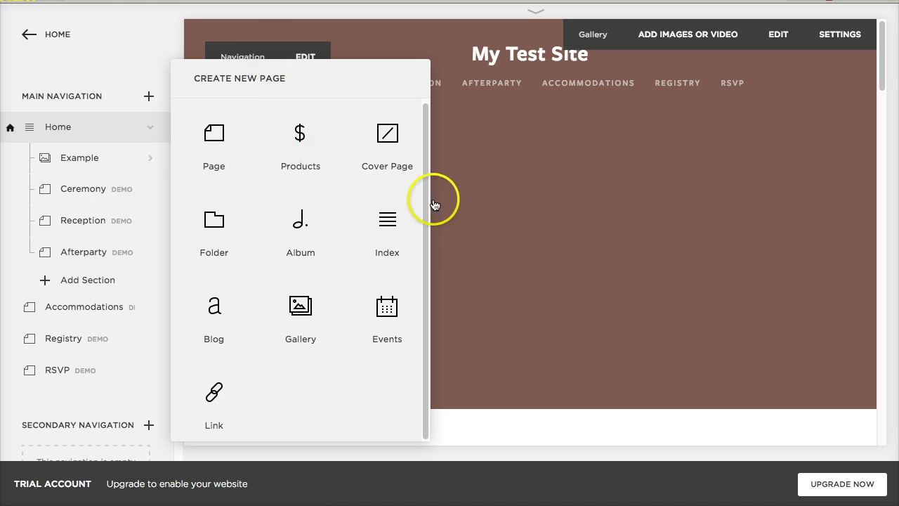
pyautogui.click(504, 245)
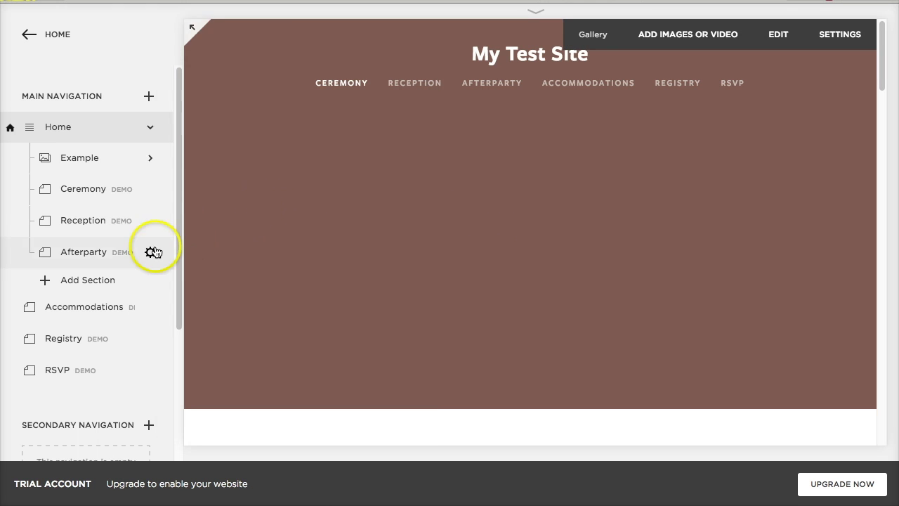
# - Leave the pages list and open the Logo & Title design settings at the site title and tag line
pyautogui.scroll(-5, 124, 258)
pyautogui.scroll(5, 119, 225)
pyautogui.click(29, 34)
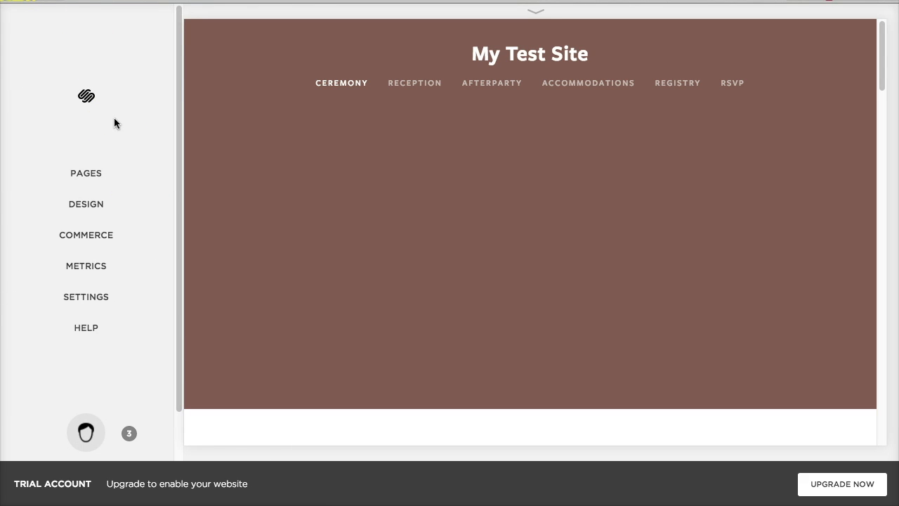
pyautogui.click(94, 204)
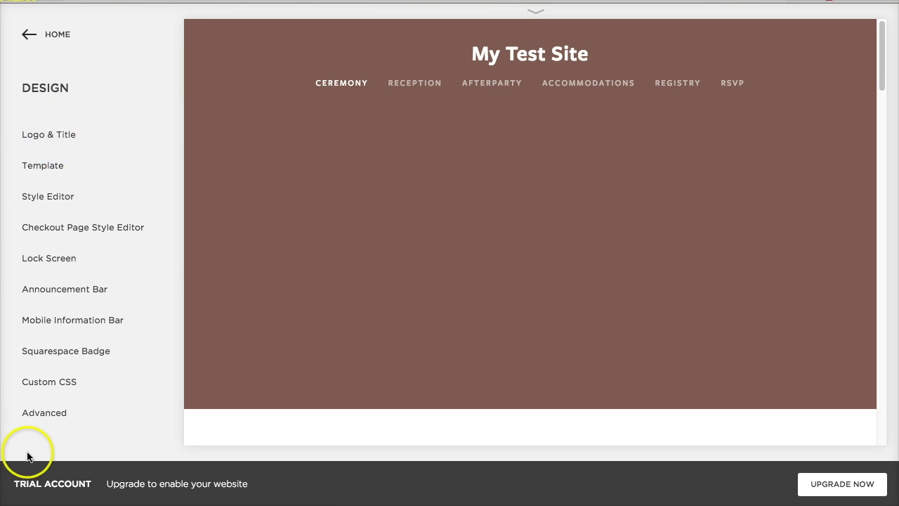
pyautogui.click(56, 134)
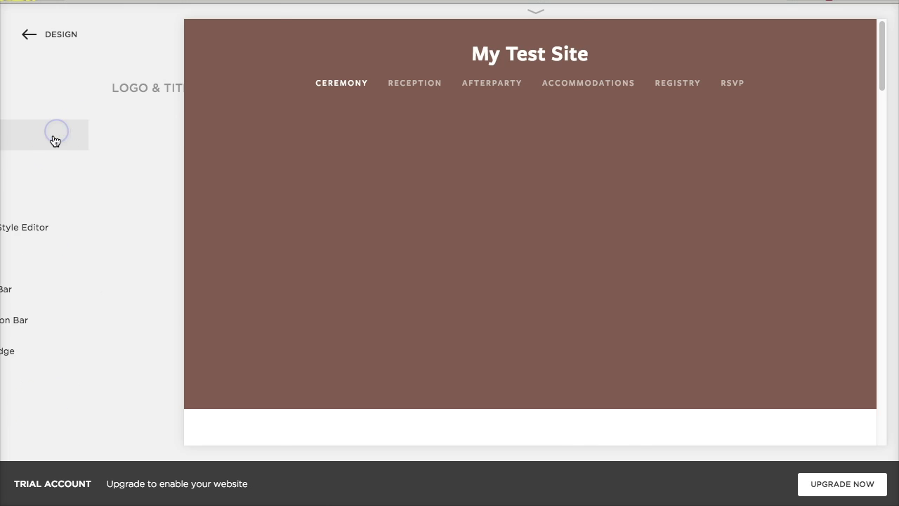
pyautogui.click(80, 211)
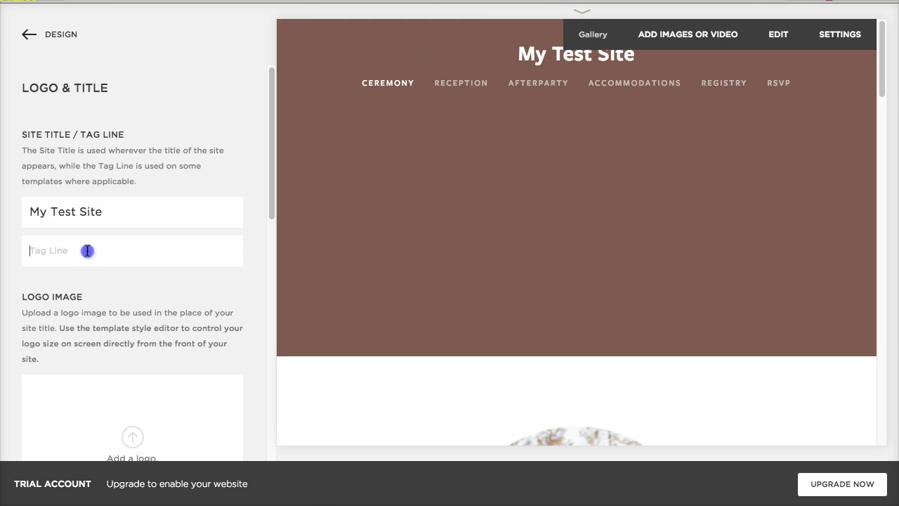
# - Review the tag line, logo image, browser icon and social sharing logo settings and return to the design options
pyautogui.click(87, 251)
pyautogui.scroll(-3, 129, 243)
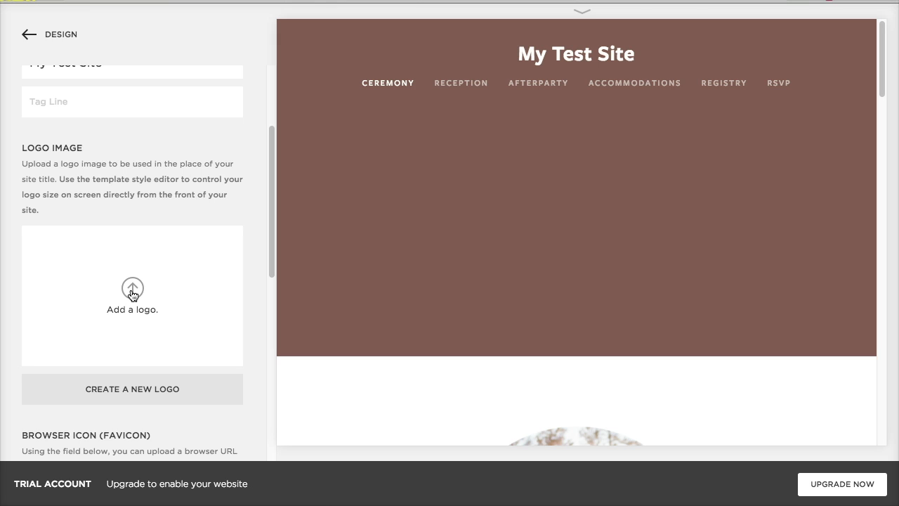
pyautogui.scroll(-8, 133, 293)
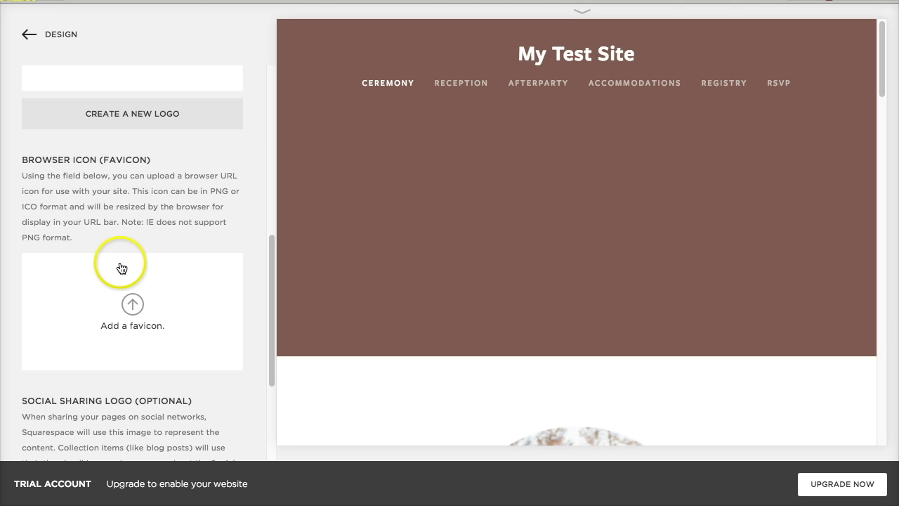
pyautogui.scroll(-3, 140, 203)
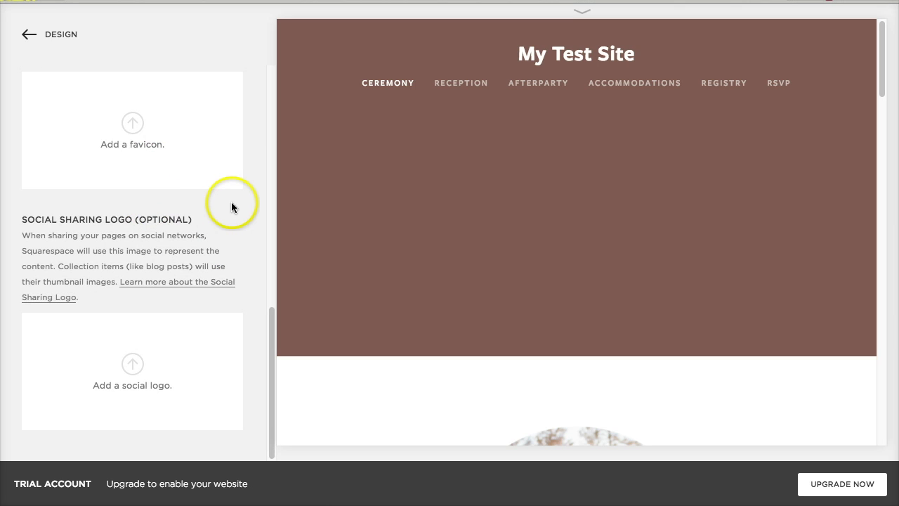
pyautogui.click(60, 33)
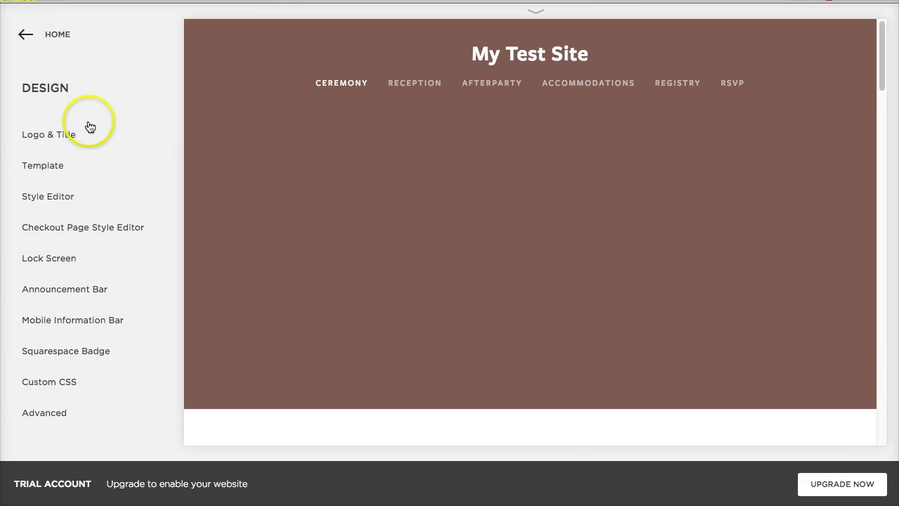
# - Examine the Template settings with the installed Charlotte template and the option for installing a new one, and return to the design options
pyautogui.click(55, 171)
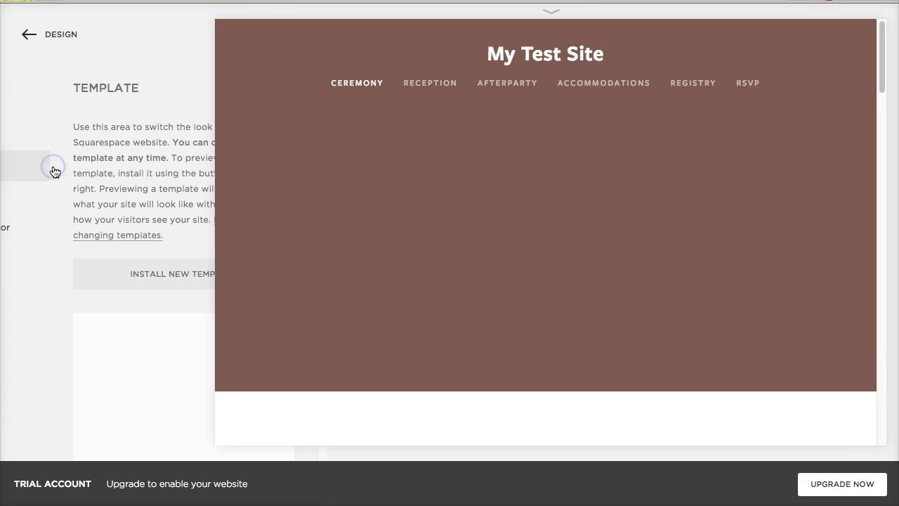
pyautogui.scroll(-2, 152, 207)
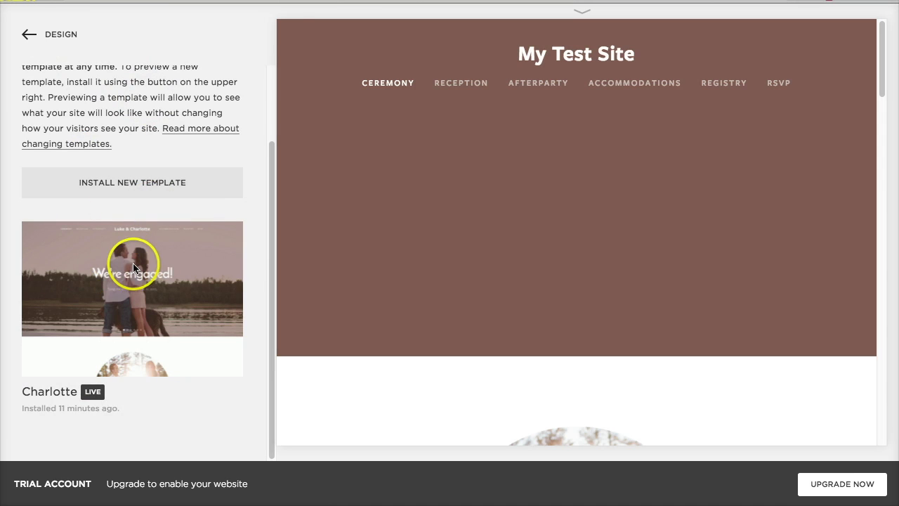
pyautogui.moveTo(620, 140)
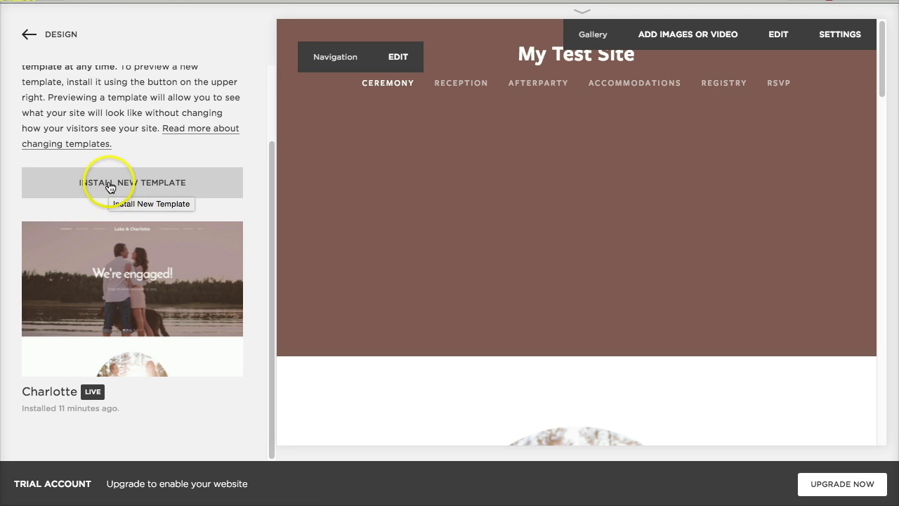
pyautogui.click(62, 36)
# - Open the Style Editor and examine its site header, site navigation and page banner options
pyautogui.click(52, 202)
pyautogui.click(51, 205)
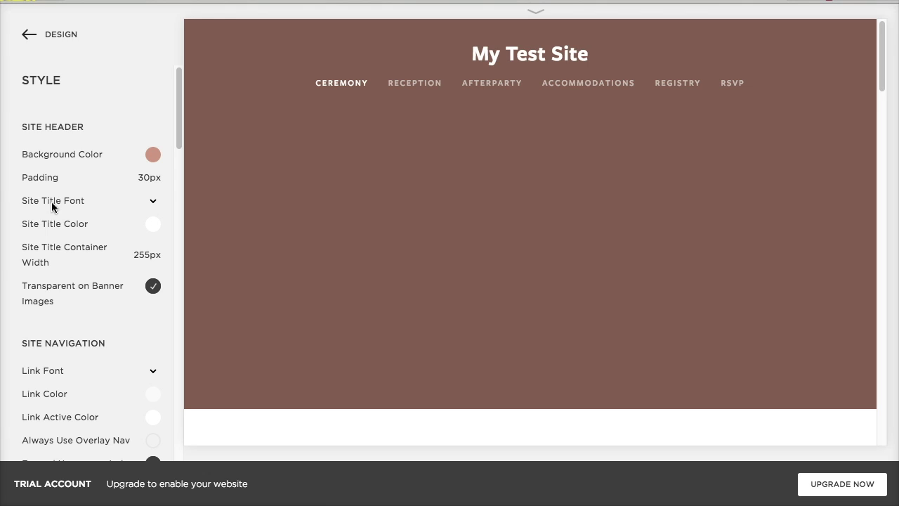
pyautogui.moveTo(145, 176)
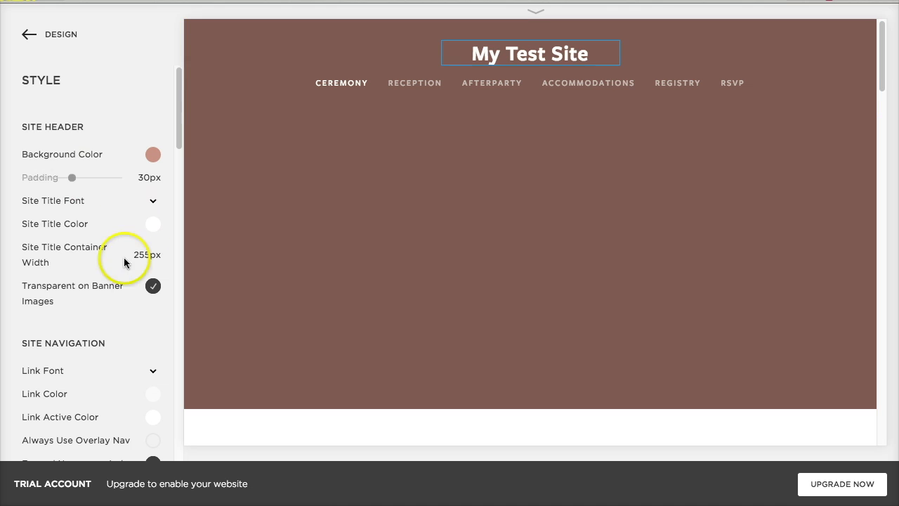
pyautogui.scroll(-2, 63, 288)
pyautogui.scroll(-5, 83, 279)
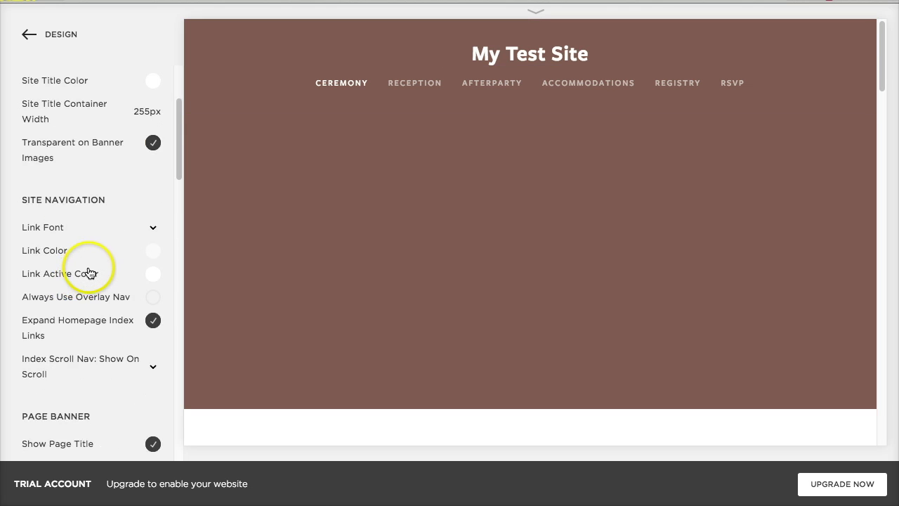
pyautogui.scroll(-3, 94, 268)
pyautogui.scroll(10, 106, 263)
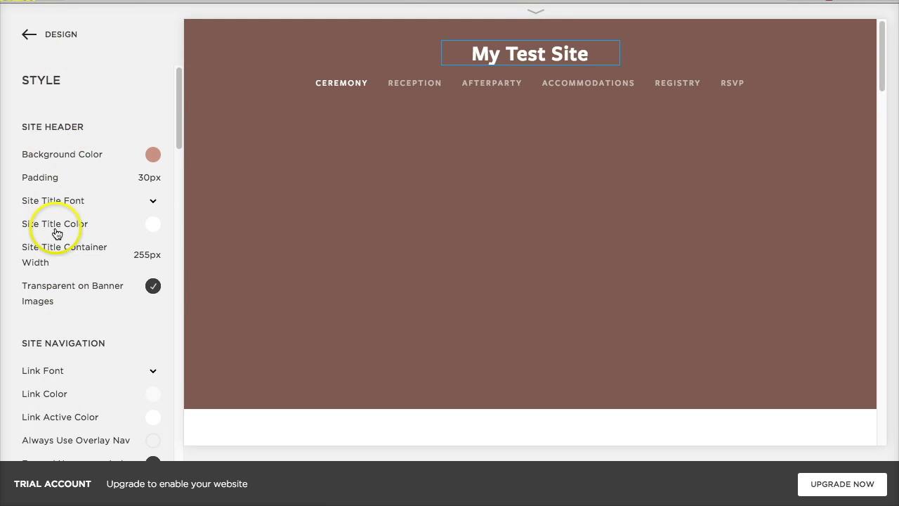
# - Preview the header down to the Reception section, look through the style options as far as the footer, and return to the page's beginning
pyautogui.scroll(-5, 441, 237)
pyautogui.scroll(-10, 482, 234)
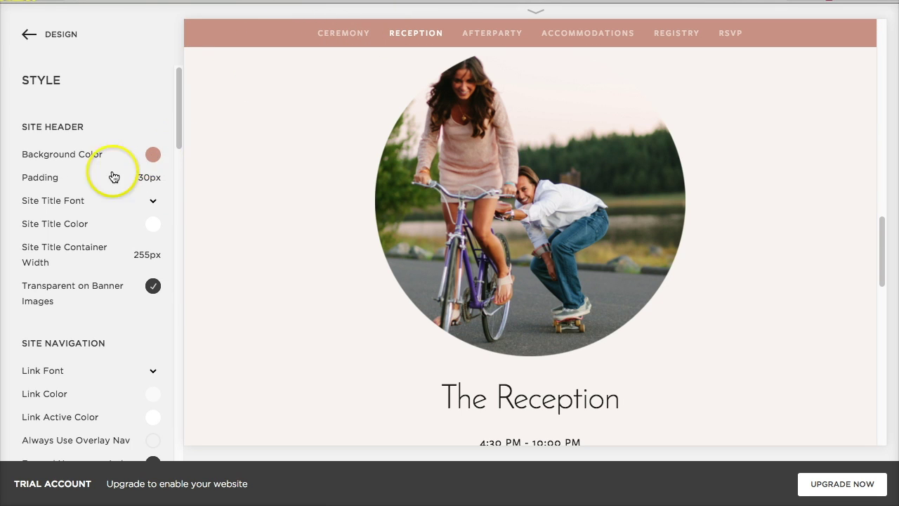
pyautogui.scroll(-5, 105, 183)
pyautogui.scroll(-15, 95, 195)
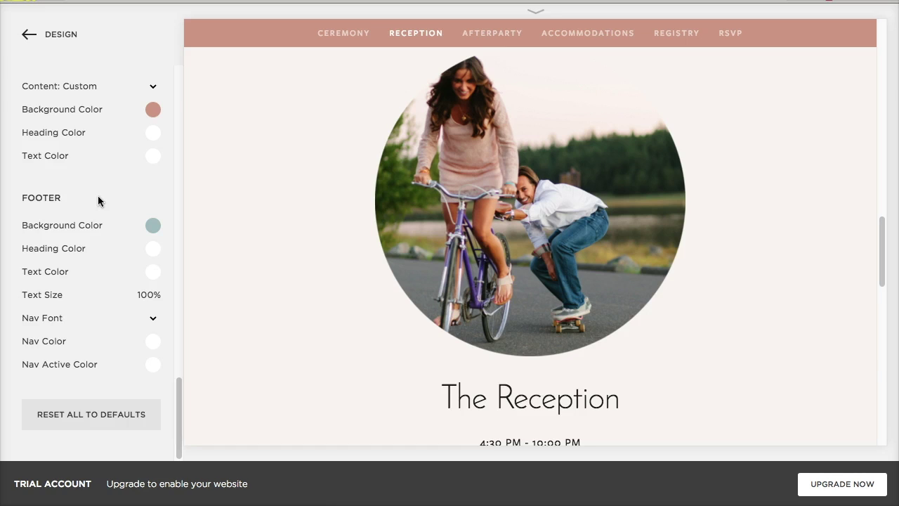
pyautogui.scroll(15, 102, 197)
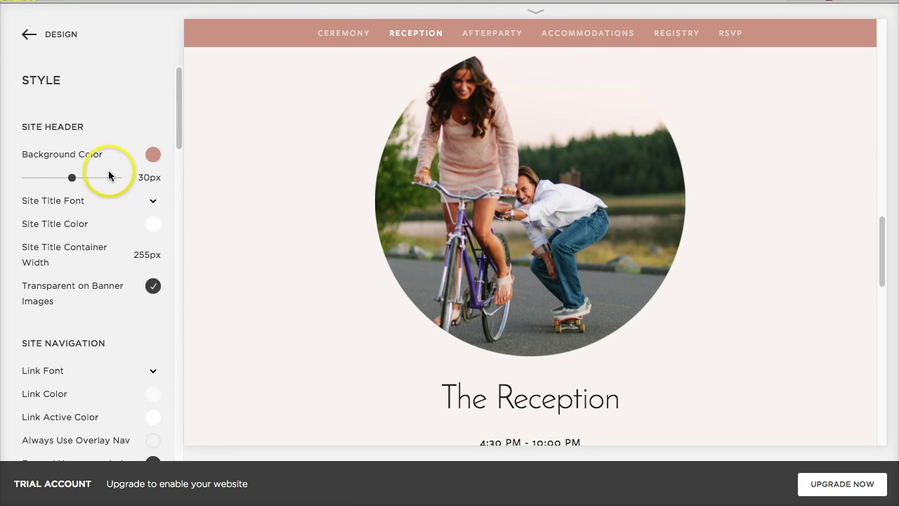
pyautogui.scroll(10, 345, 203)
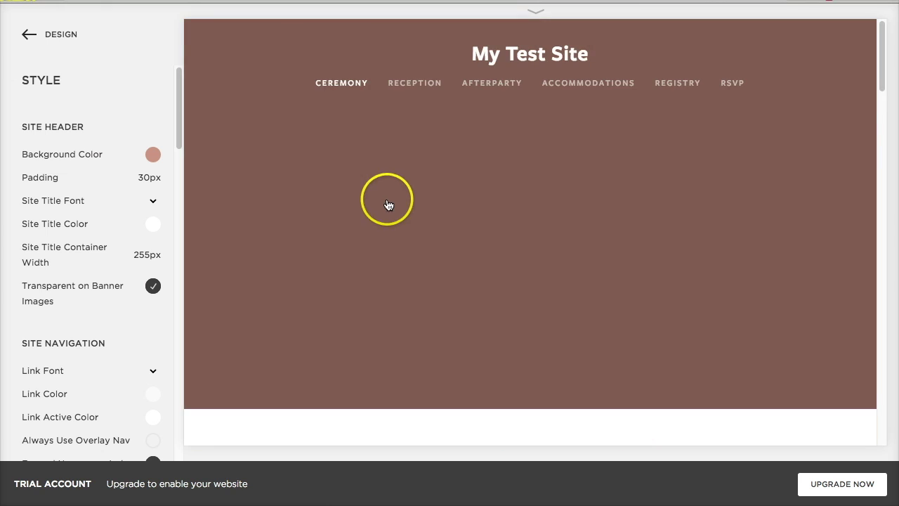
# - Try the site header with Transparent on Banner Images disabled, re-enable it, and preview the page around the Ceremony section
pyautogui.click(56, 291)
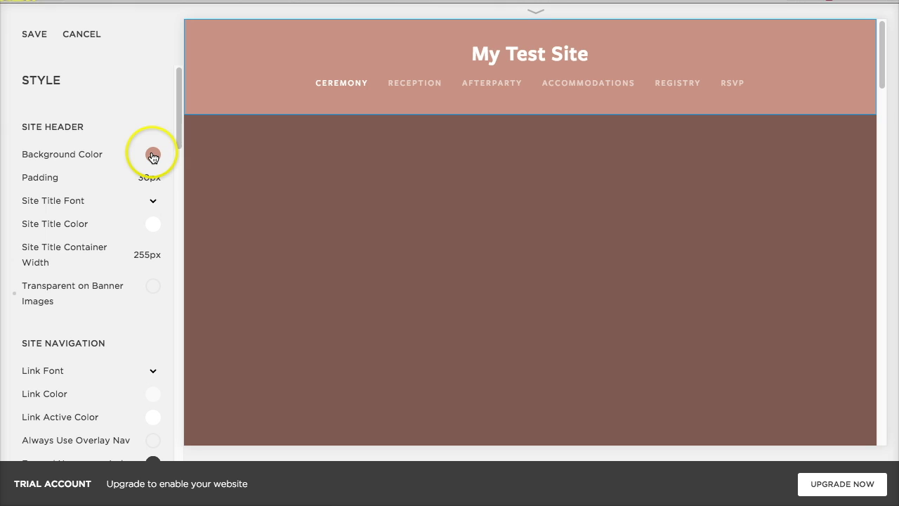
pyautogui.click(108, 305)
pyautogui.scroll(-10, 311, 267)
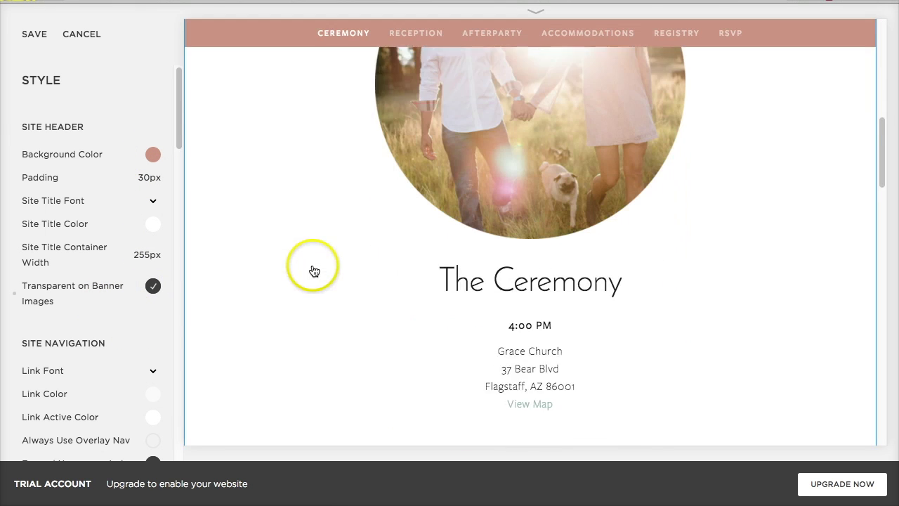
pyautogui.scroll(-5, 314, 271)
pyautogui.scroll(6, 317, 270)
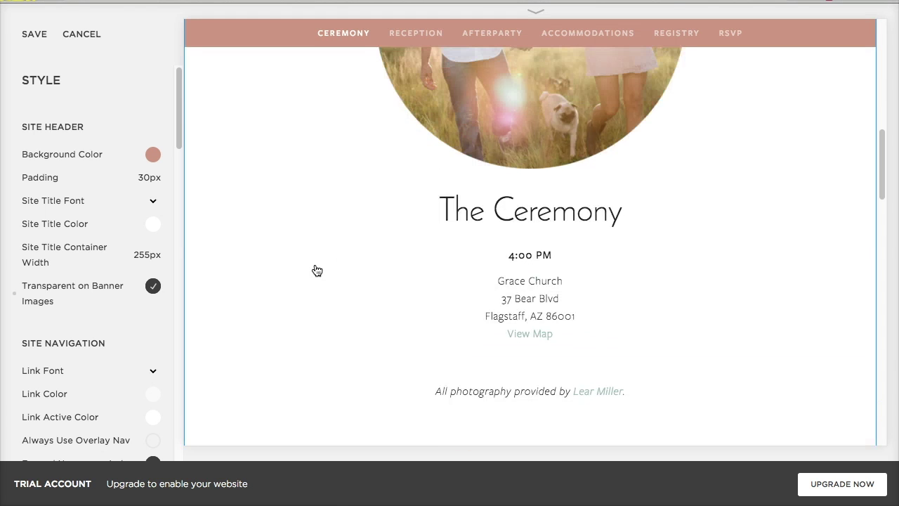
pyautogui.scroll(-3, 317, 271)
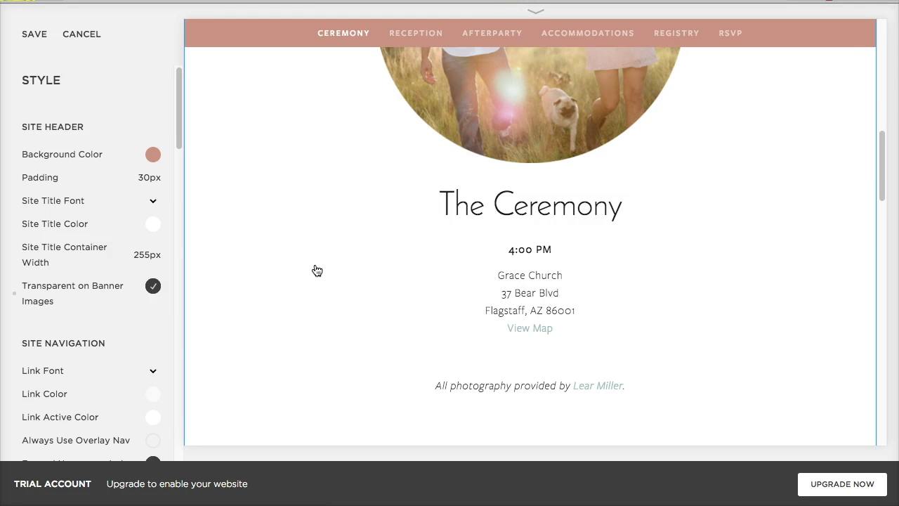
pyautogui.scroll(6, 318, 270)
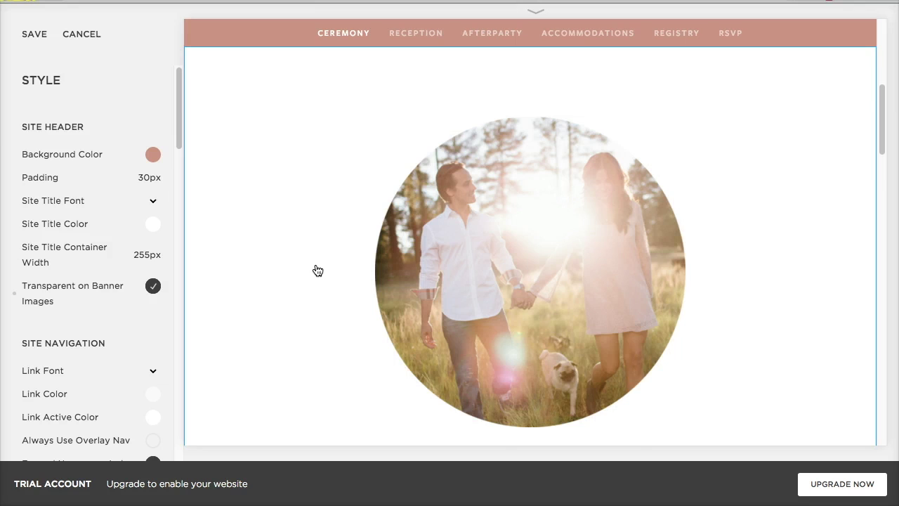
pyautogui.scroll(-5, 318, 271)
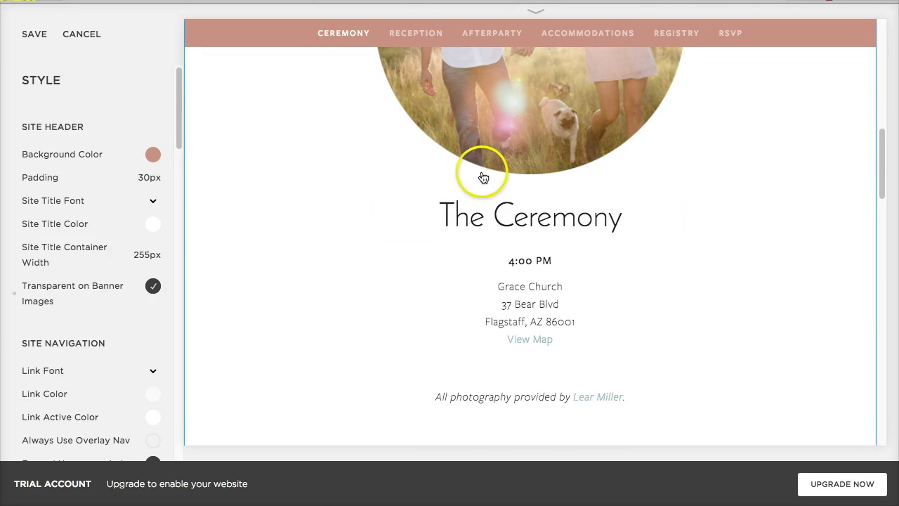
# - Show the style settings for the heading "The Ceremony" and examine its Heading 1 font families and font style choices
pyautogui.click(490, 219)
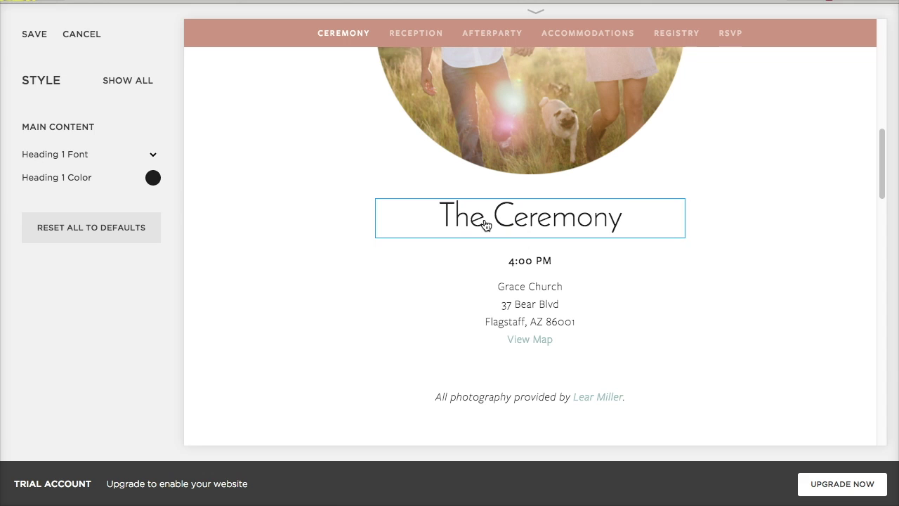
pyautogui.click(60, 155)
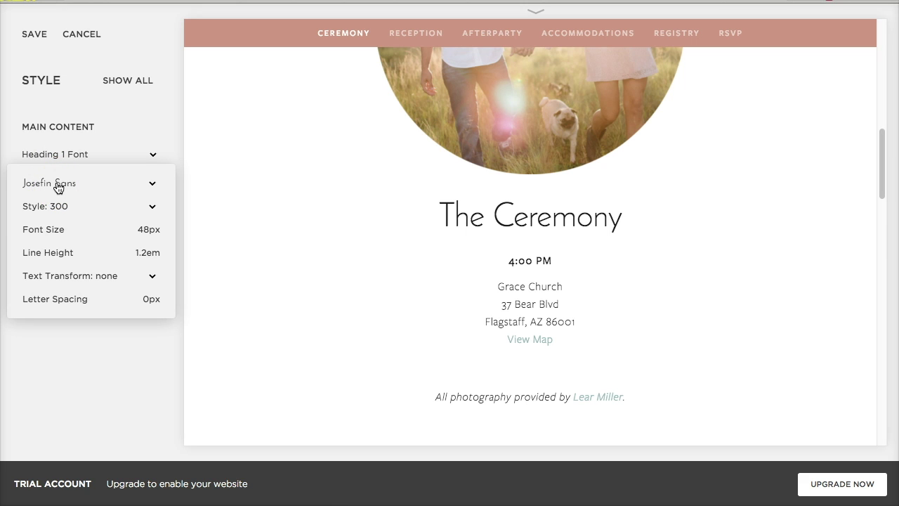
pyautogui.click(58, 184)
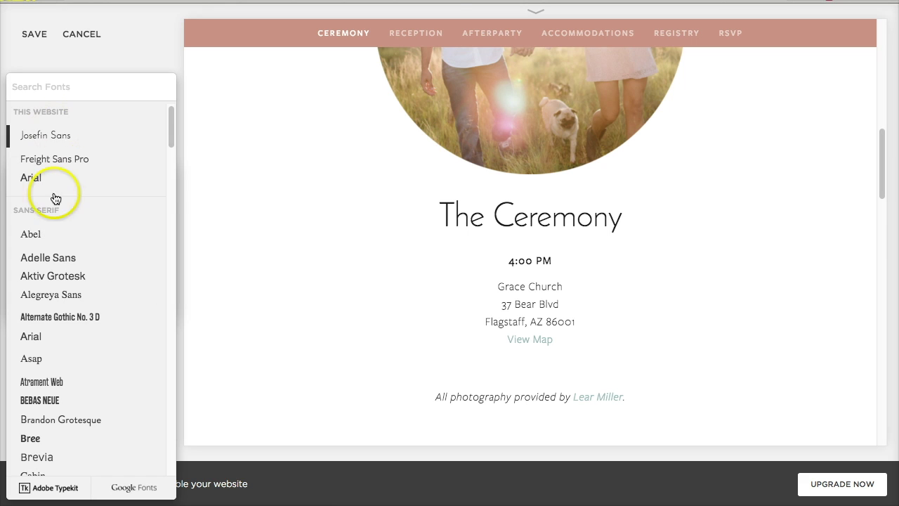
pyautogui.scroll(-10, 79, 369)
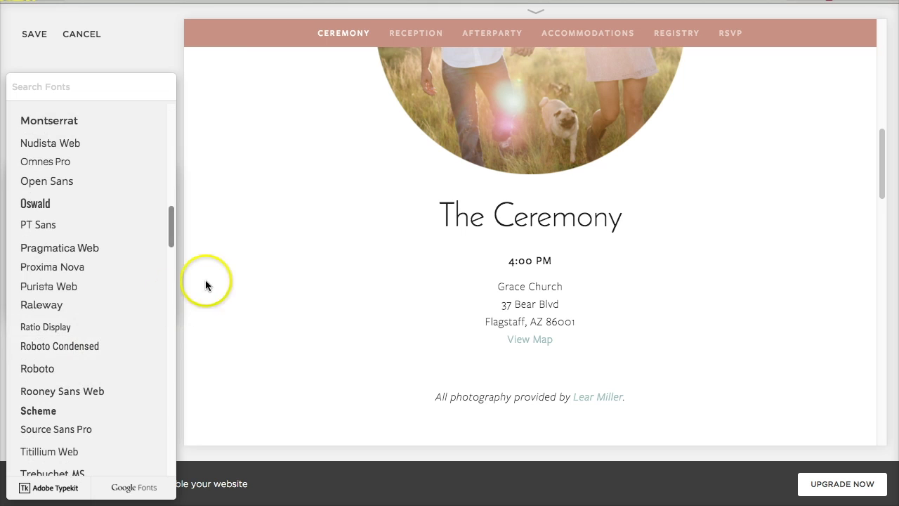
pyautogui.scroll(-5, 140, 278)
pyautogui.click(204, 256)
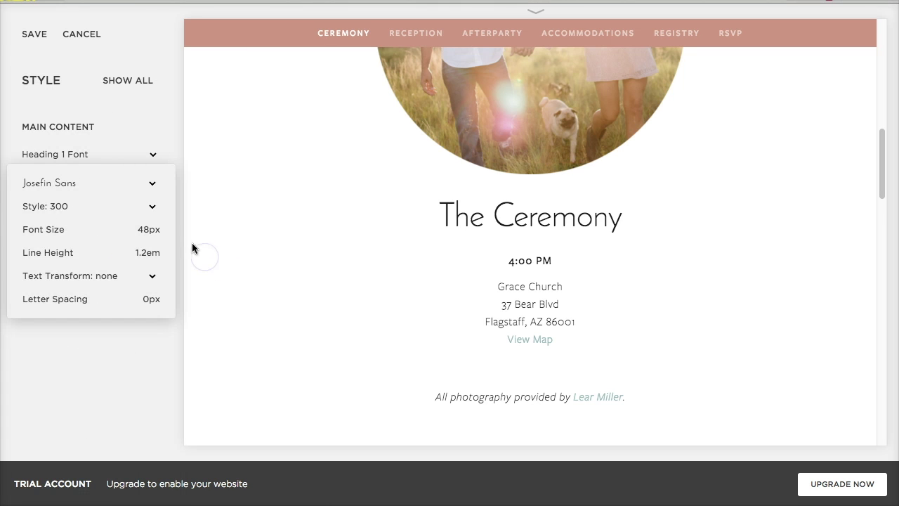
pyautogui.click(57, 210)
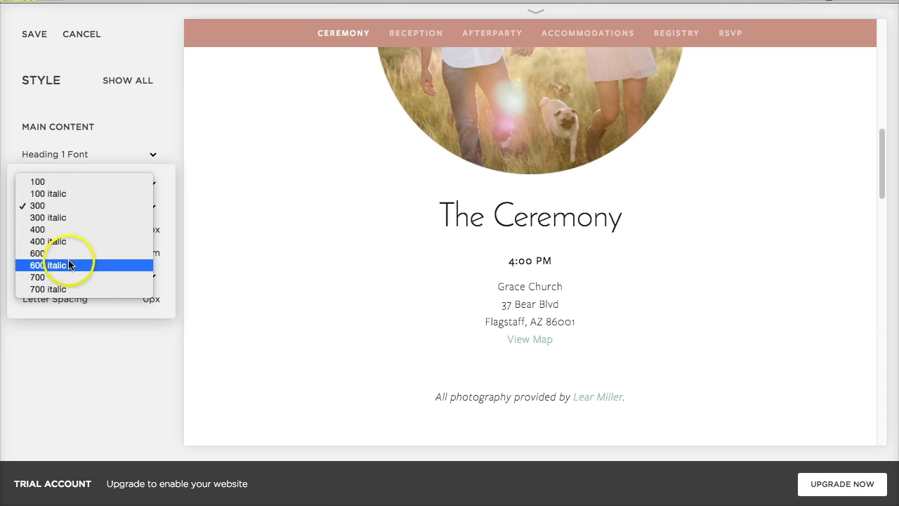
pyautogui.click(66, 333)
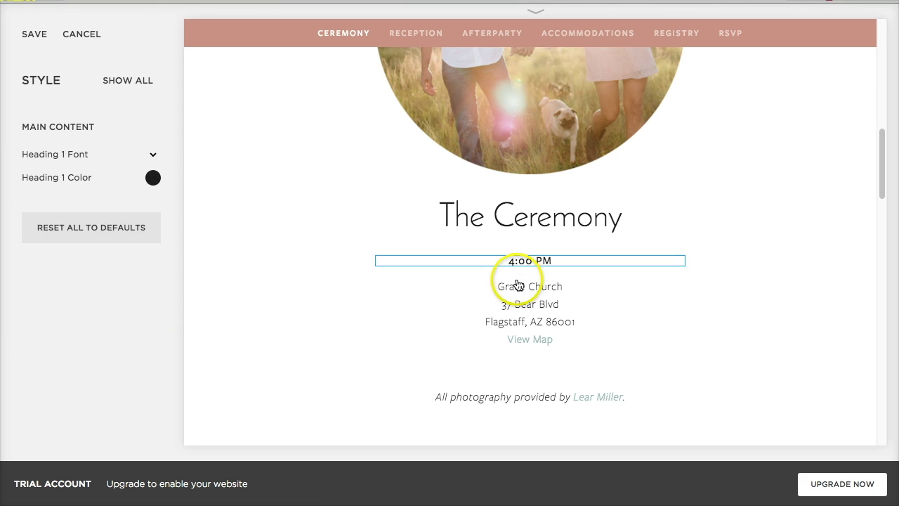
# - Inspect the style settings for the Ceremony section's body text, and for the surrounding content section with its Index options
pyautogui.click(585, 302)
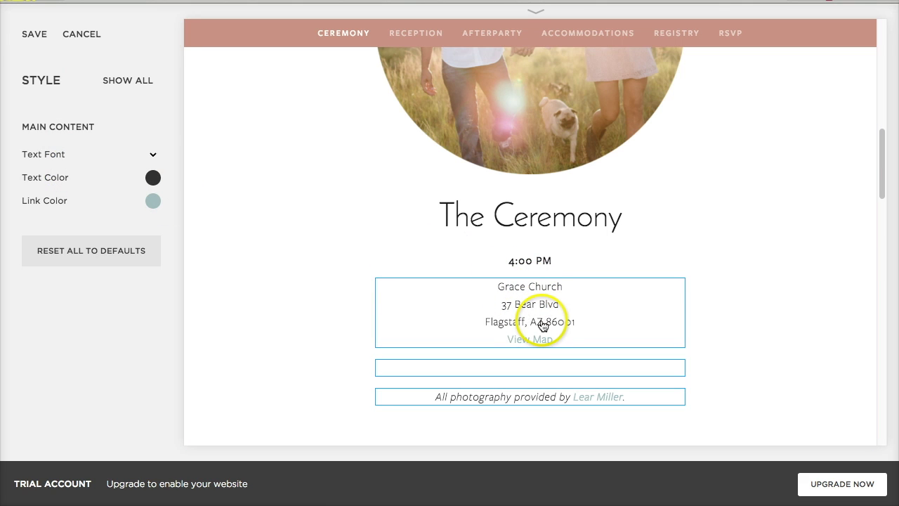
pyautogui.click(445, 302)
pyautogui.scroll(-6, 398, 272)
pyautogui.scroll(-3, 430, 272)
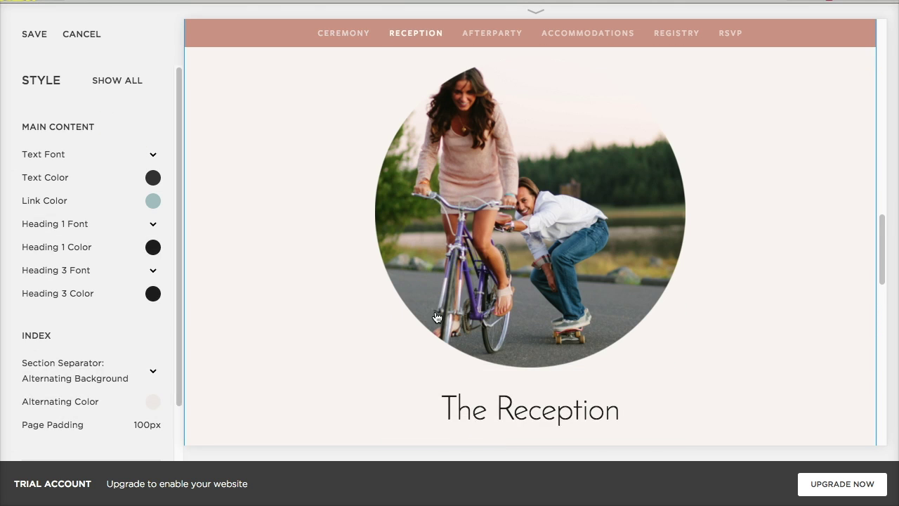
pyautogui.scroll(-2, 435, 316)
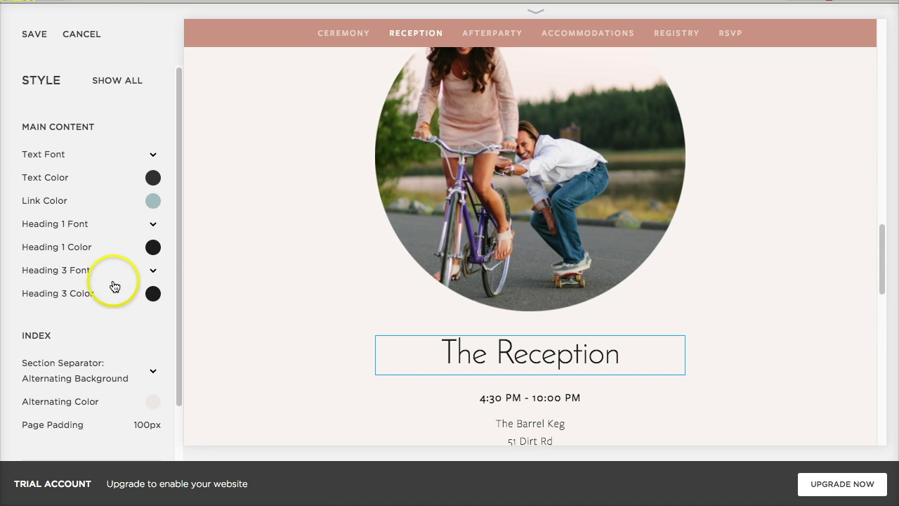
# - Inspect the style settings for the address text under The Afterparty, and for the page footer
pyautogui.scroll(-4, 380, 320)
pyautogui.scroll(-1, 379, 314)
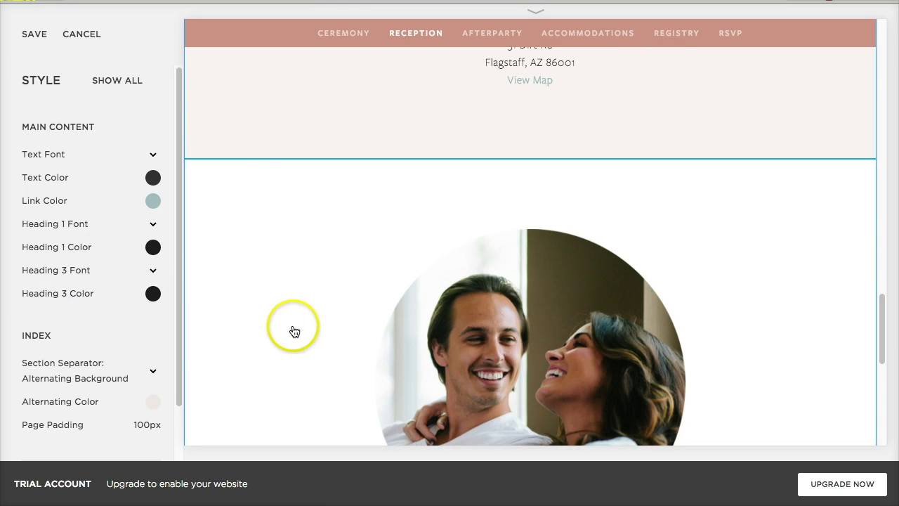
pyautogui.scroll(-8, 712, 255)
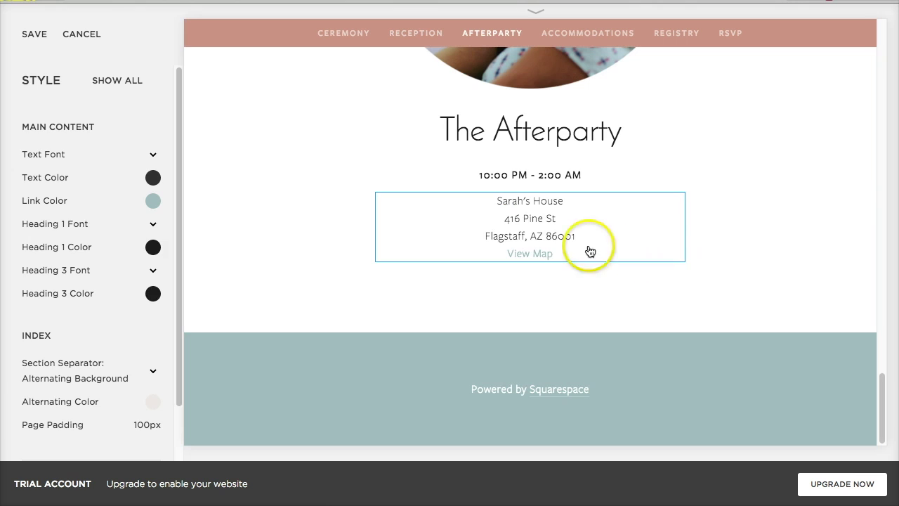
pyautogui.click(541, 226)
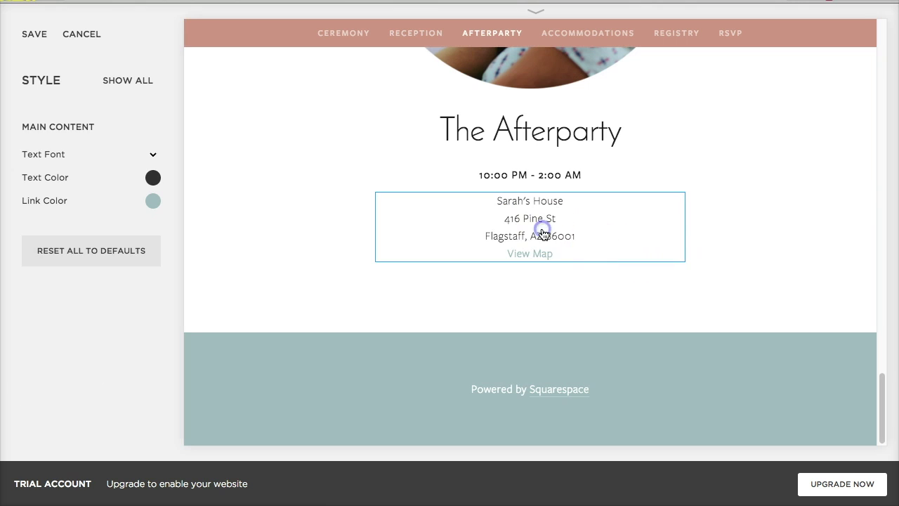
pyautogui.click(433, 392)
pyautogui.click(438, 377)
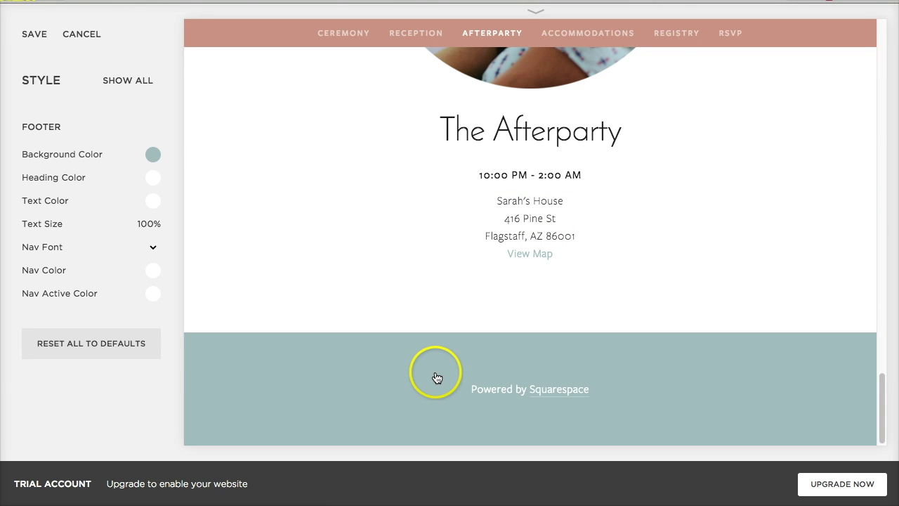
# - Show the style settings for the site header and navigation at the start of the page, and save the style changes
pyautogui.click(295, 36)
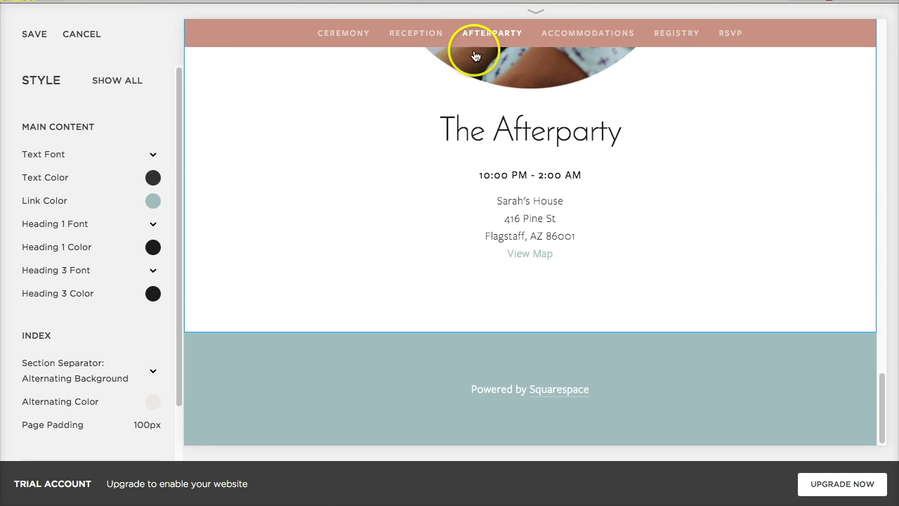
pyautogui.click(536, 36)
pyautogui.scroll(20, 770, 80)
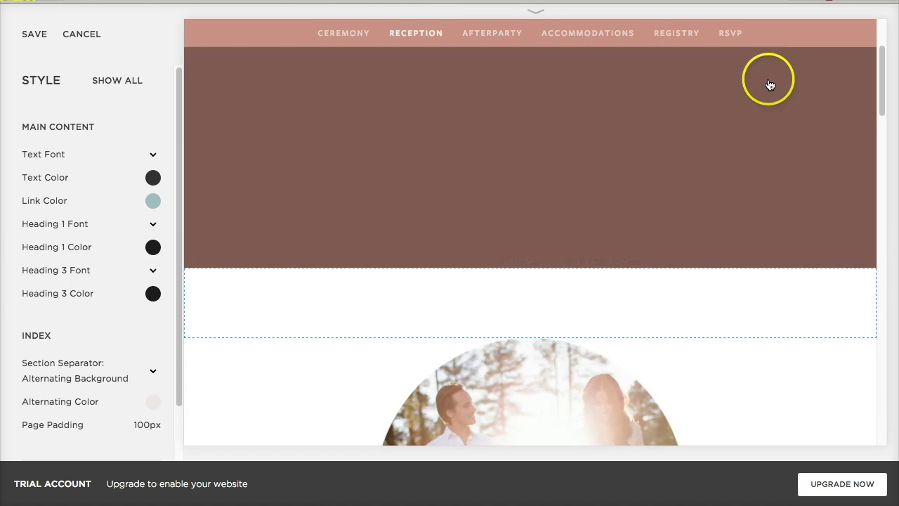
pyautogui.scroll(5, 738, 77)
pyautogui.click(679, 62)
pyautogui.click(118, 154)
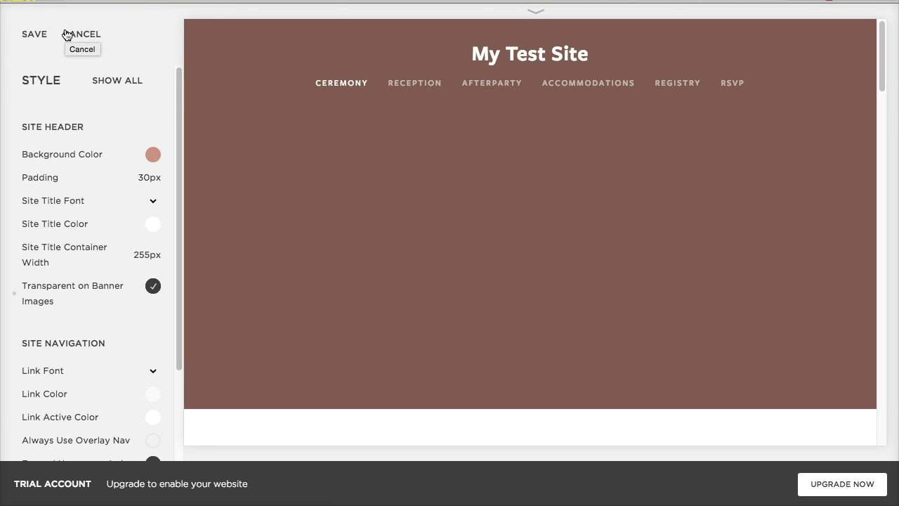
pyautogui.click(31, 33)
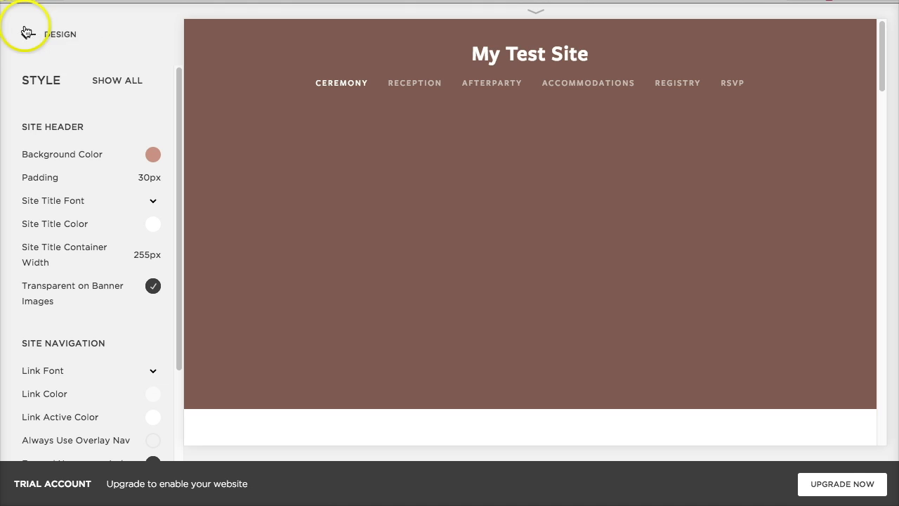
# - Leave the style settings for the site's page list, and preview the Reception section and the Accommodations page
pyautogui.click(59, 36)
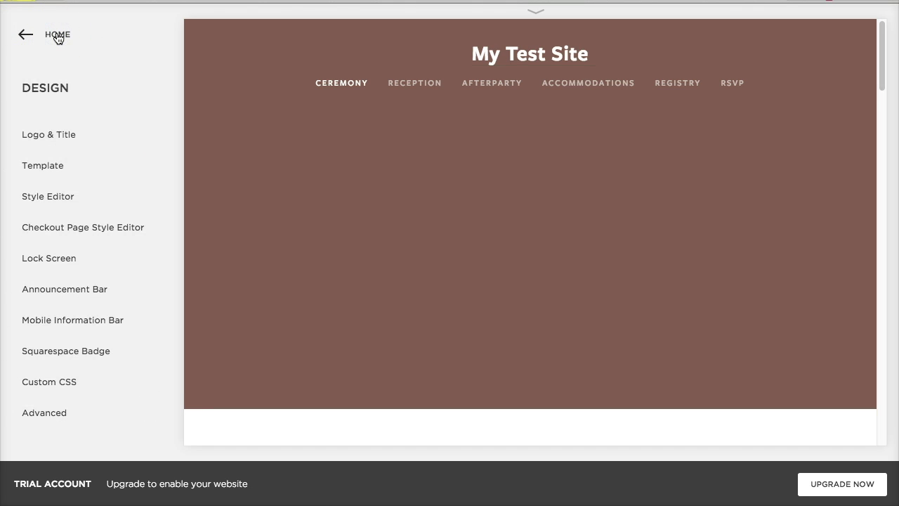
pyautogui.click(61, 38)
pyautogui.click(71, 184)
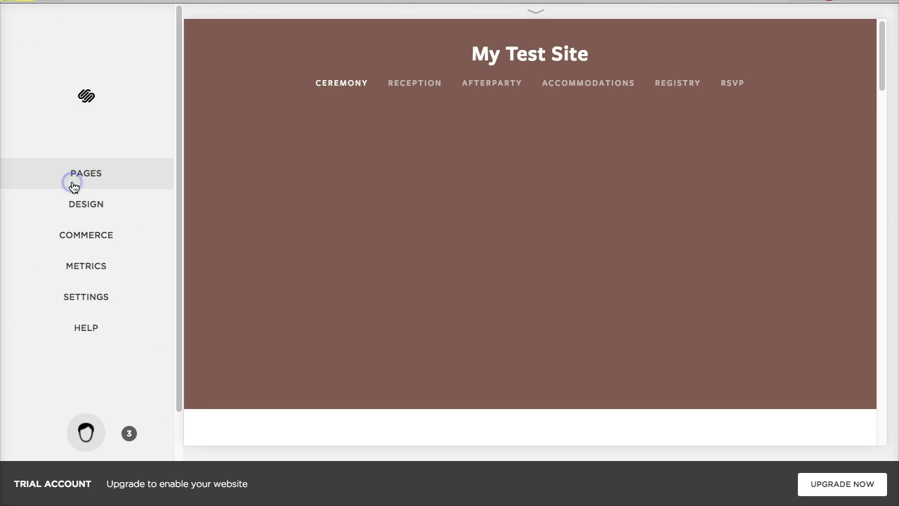
pyautogui.click(415, 84)
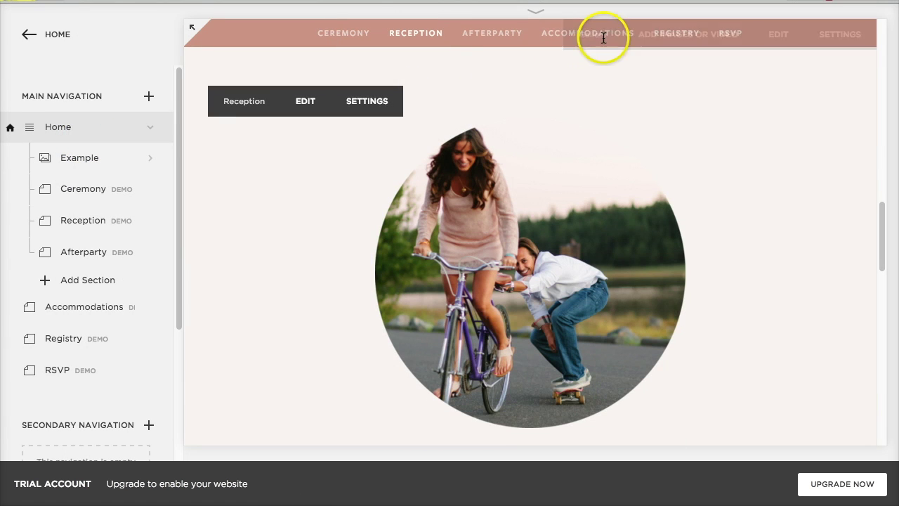
pyautogui.click(554, 34)
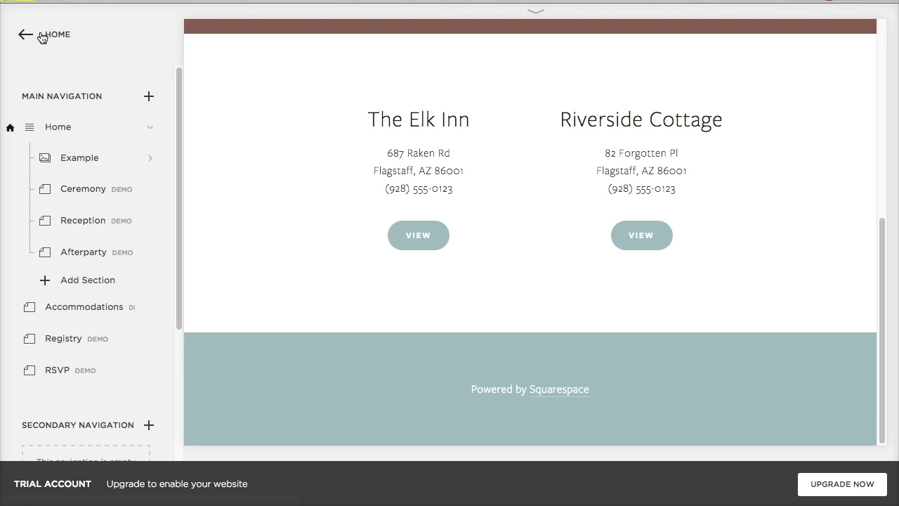
# - Inspect the Style Editor settings for the Accommodations page's hotel headings and the address text beneath them
pyautogui.click(42, 35)
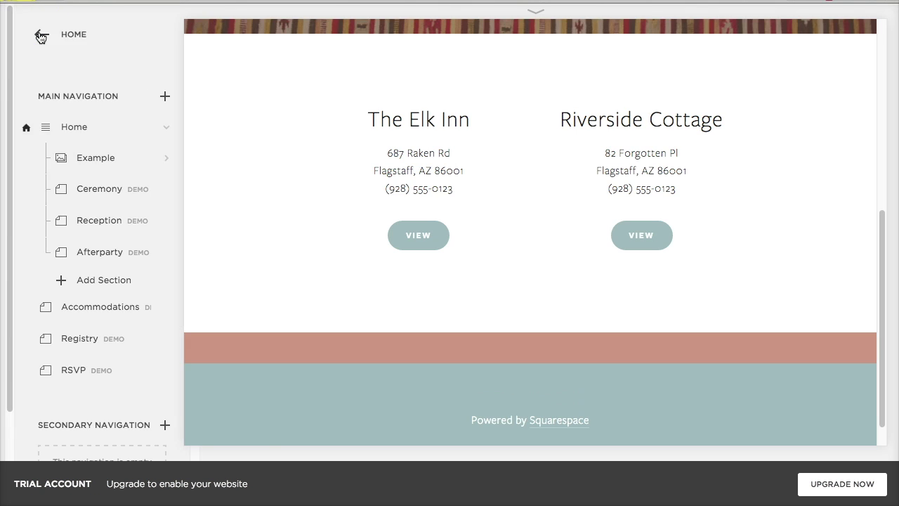
pyautogui.click(83, 208)
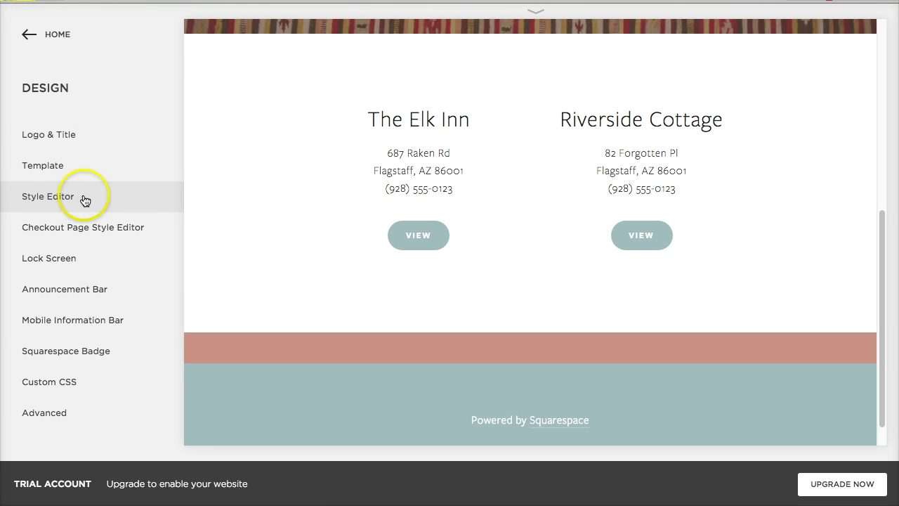
pyautogui.click(54, 198)
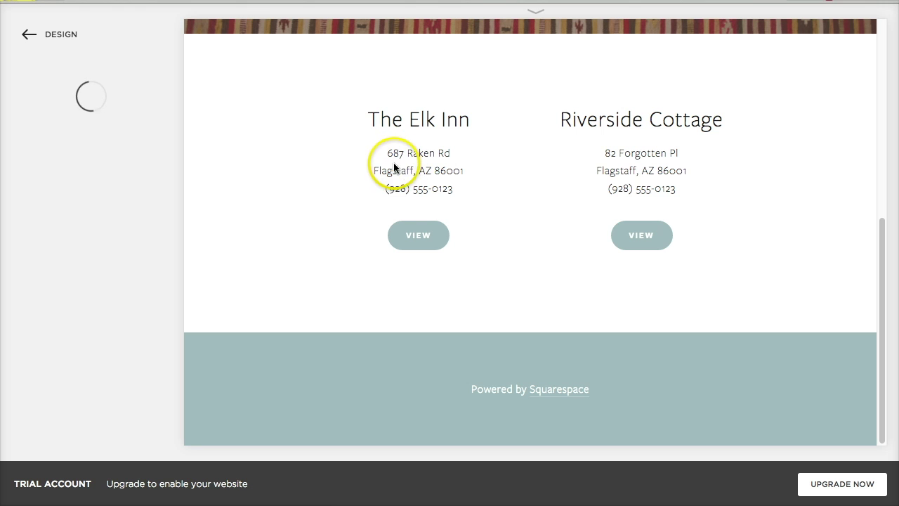
pyautogui.scroll(-5, 429, 172)
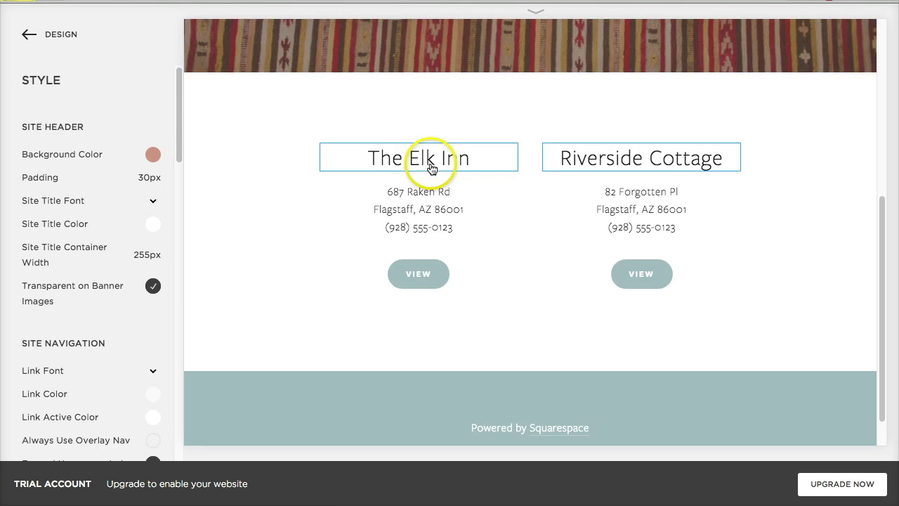
pyautogui.click(383, 144)
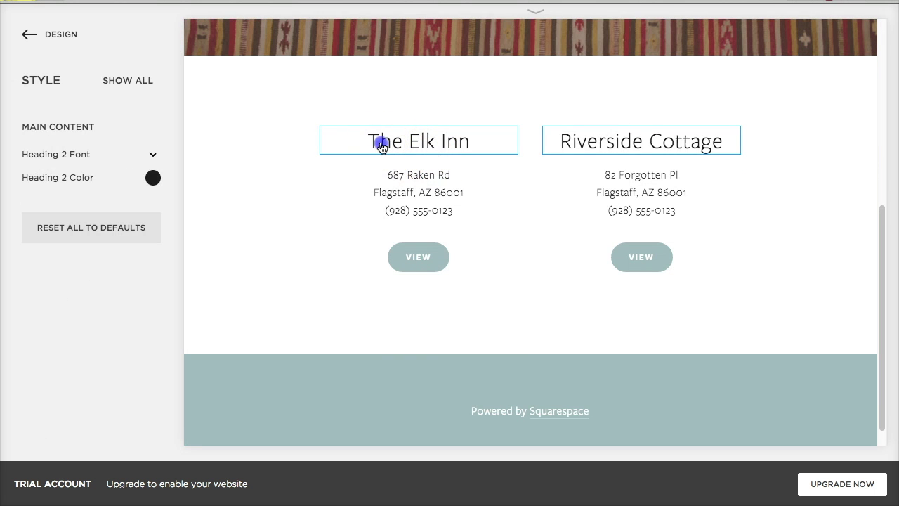
pyautogui.click(405, 194)
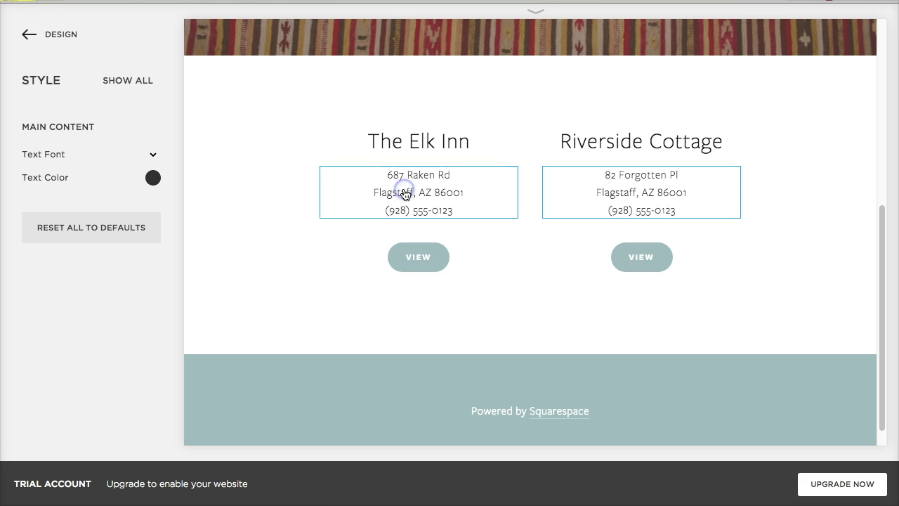
# - Return to the Design settings and examine the Lock Screen options for password-protected pages
pyautogui.click(61, 42)
pyautogui.click(59, 37)
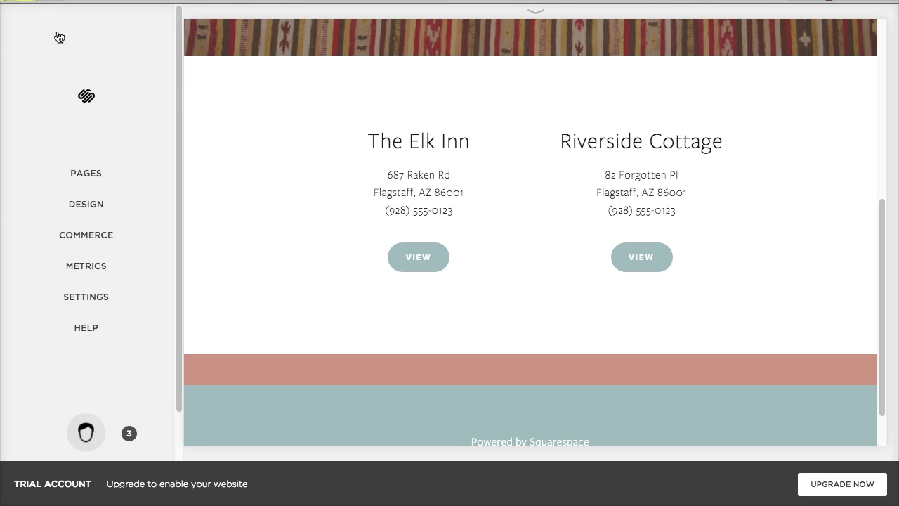
pyautogui.click(90, 203)
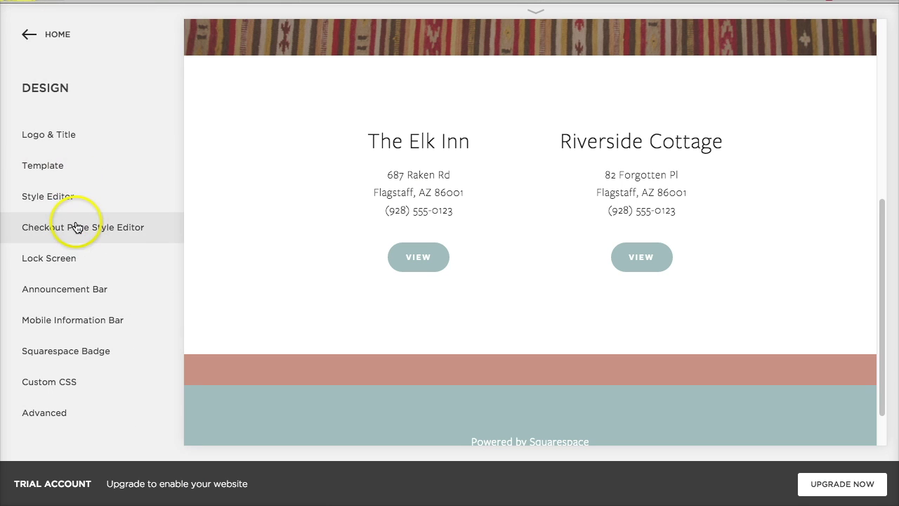
pyautogui.click(137, 227)
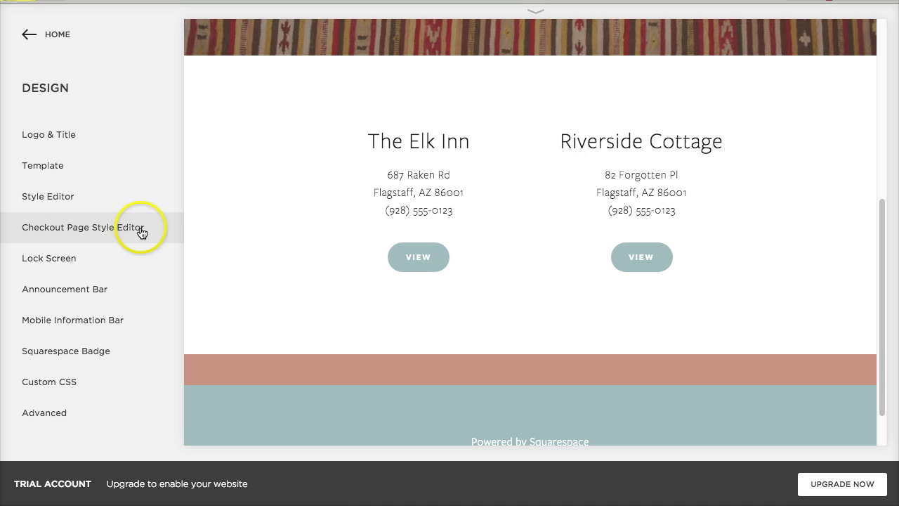
pyautogui.click(98, 232)
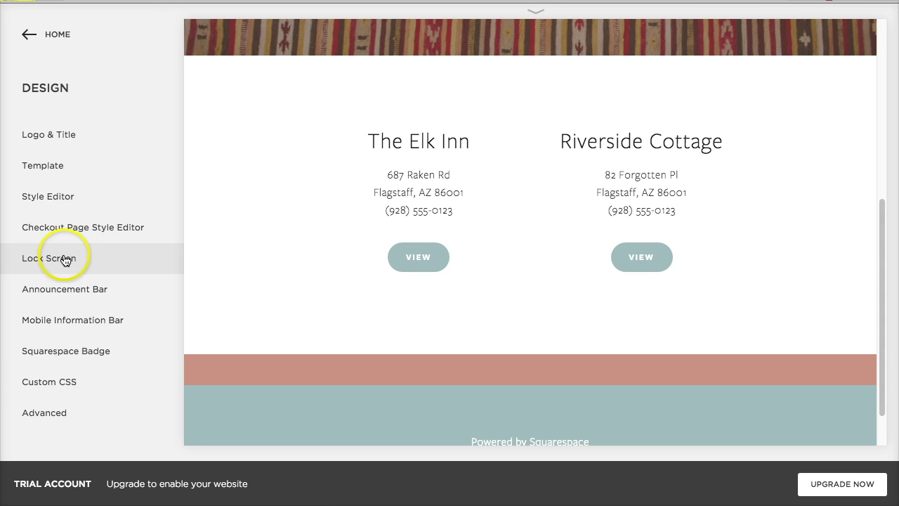
pyautogui.click(64, 259)
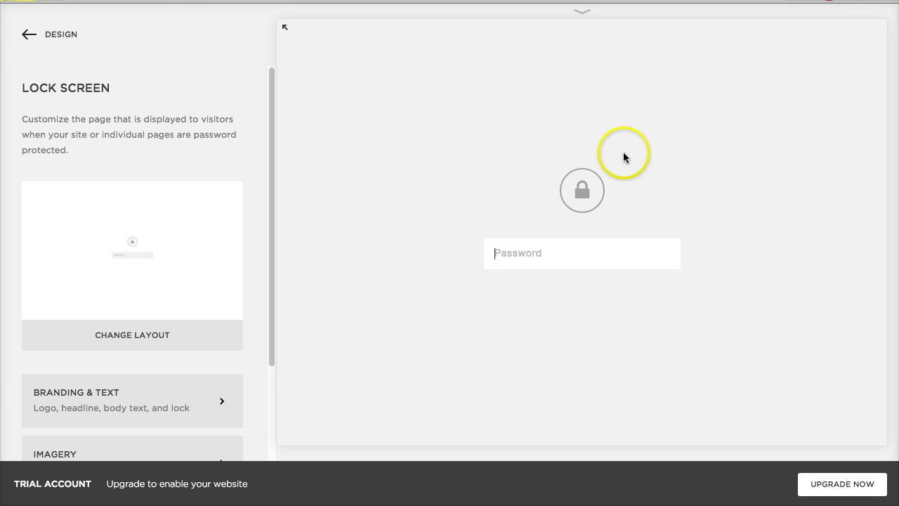
pyautogui.click(61, 35)
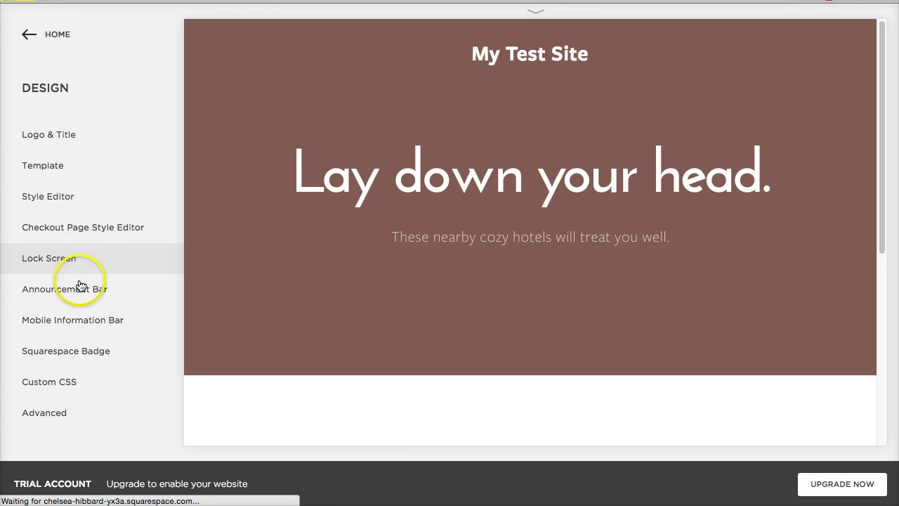
# - Enable the Announcement Bar and enter the message "Sign up today to receive blah blah freebie"
pyautogui.click(71, 289)
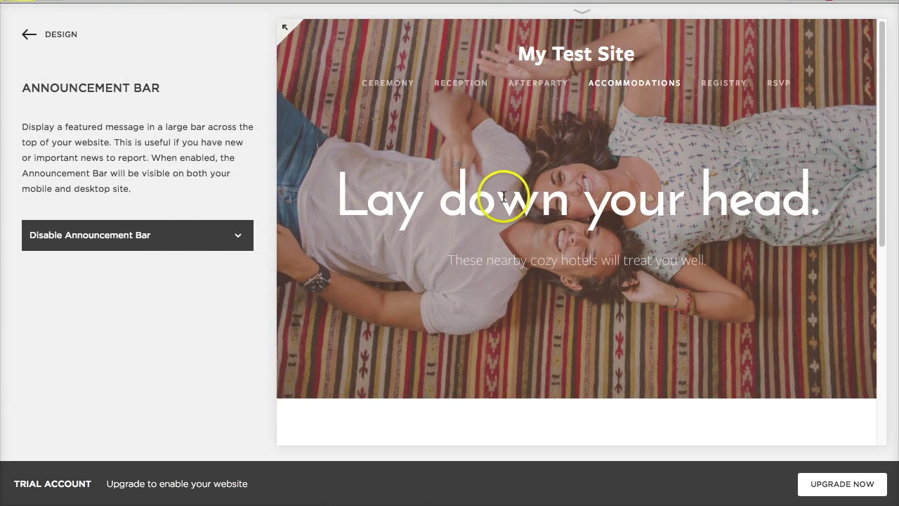
pyautogui.click(190, 235)
pyautogui.click(129, 254)
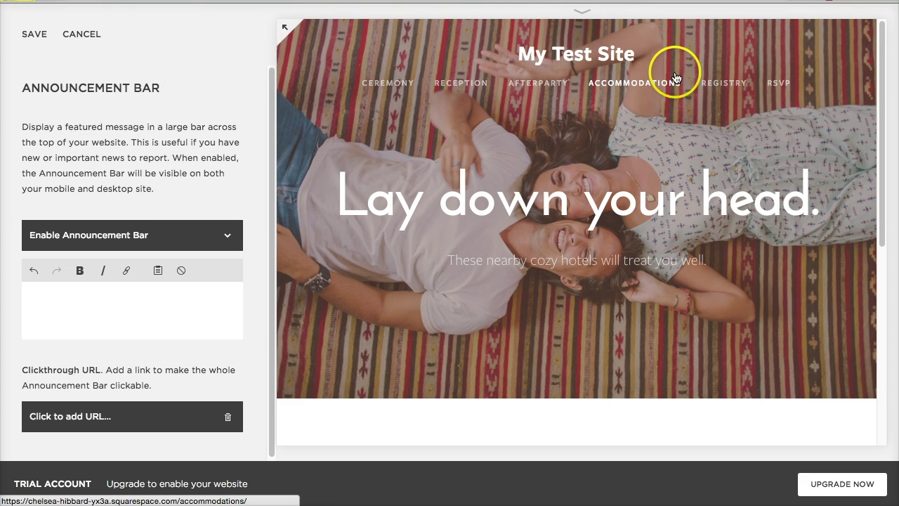
pyautogui.click(125, 319)
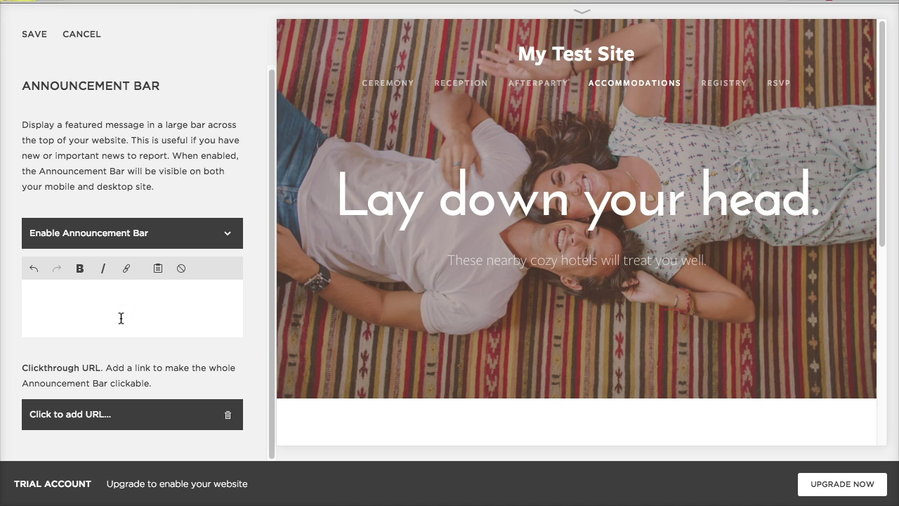
pyautogui.write('Sign up today')
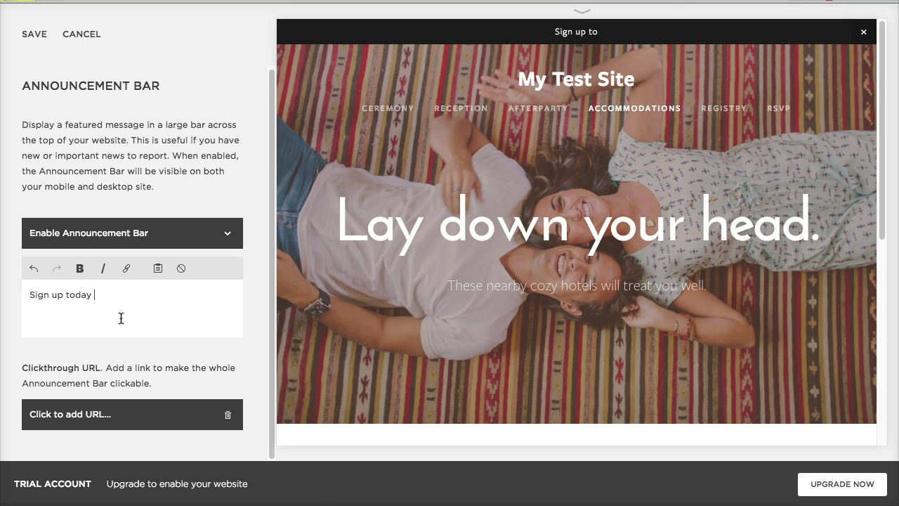
pyautogui.write(' to receive blah blah freebie')
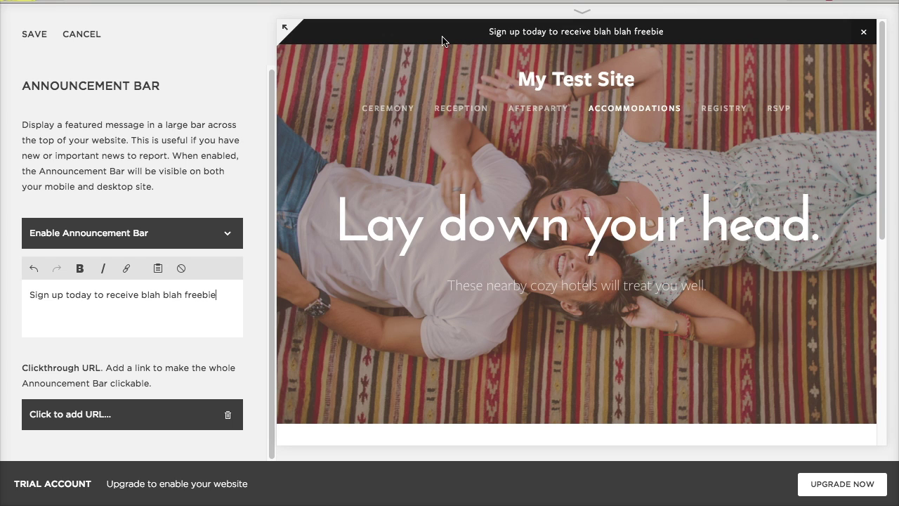
# - Disable the Announcement Bar, save the setting and return to the Design settings
pyautogui.click(129, 223)
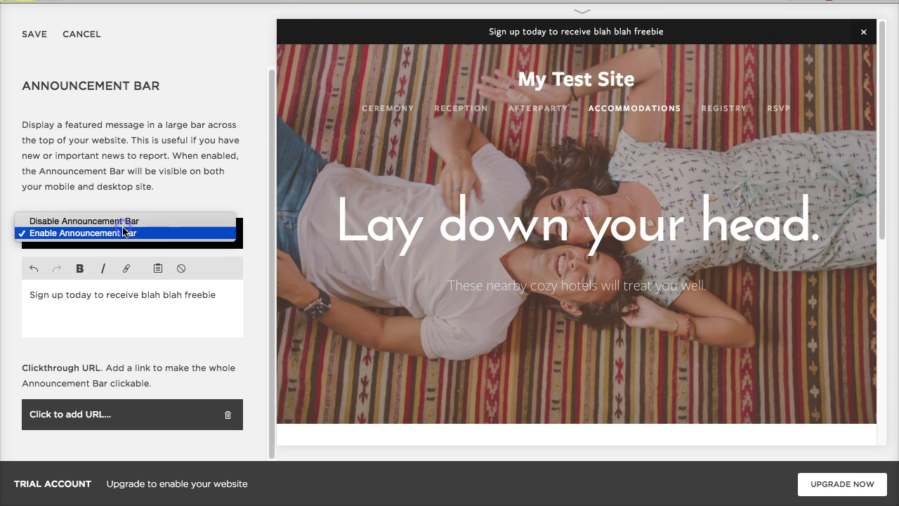
pyautogui.click(109, 222)
pyautogui.click(42, 34)
pyautogui.click(38, 33)
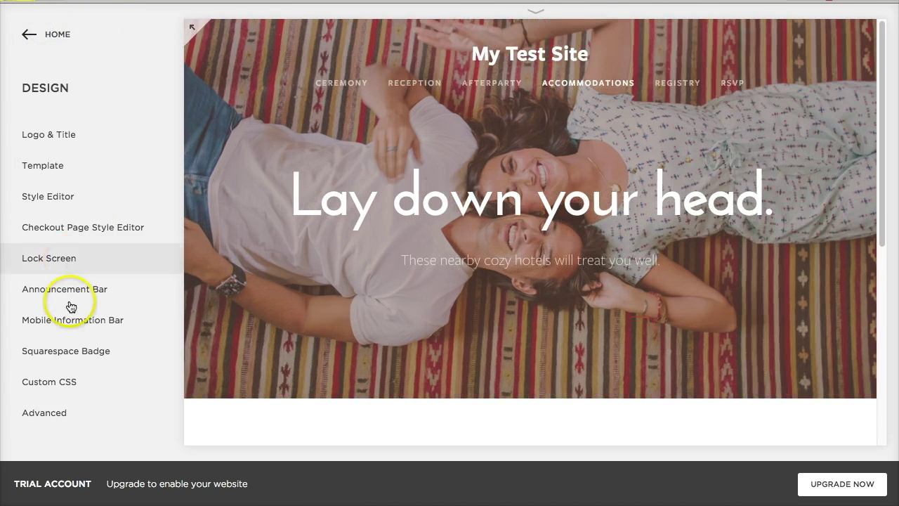
# - Try the Mobile Information Bar with its Light option enabled, set it back to disabled and return to the Design settings
pyautogui.click(49, 318)
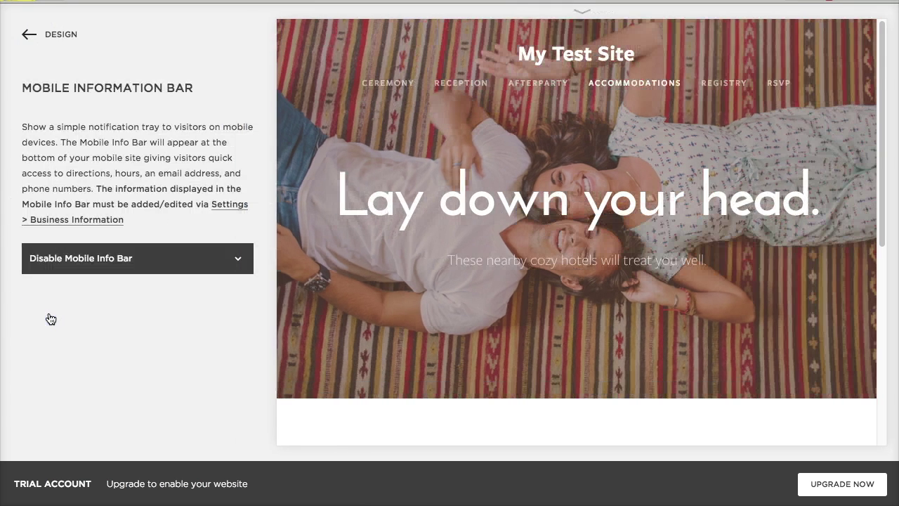
pyautogui.click(95, 260)
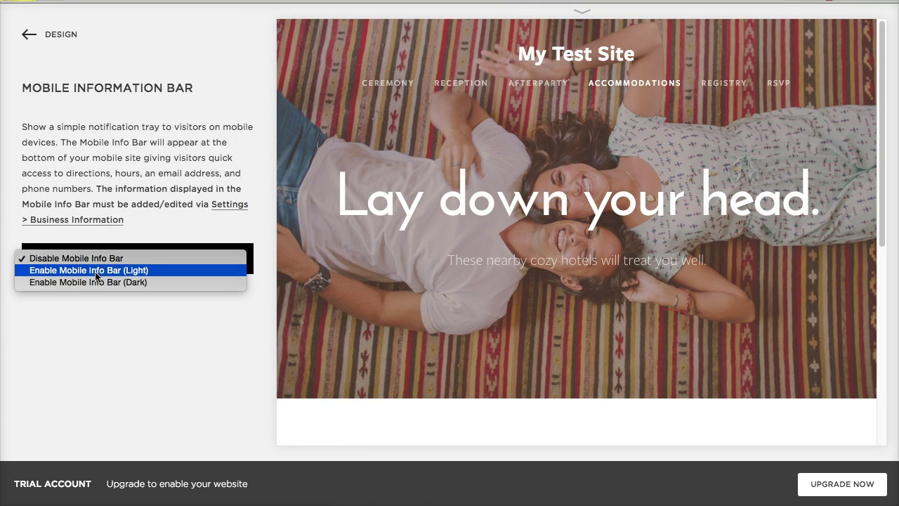
pyautogui.click(96, 274)
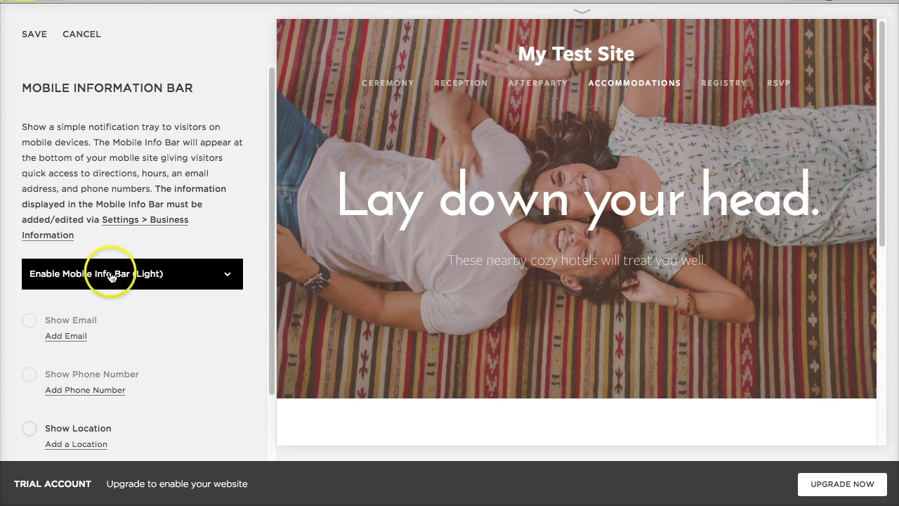
pyautogui.click(110, 269)
pyautogui.click(110, 262)
pyautogui.click(36, 34)
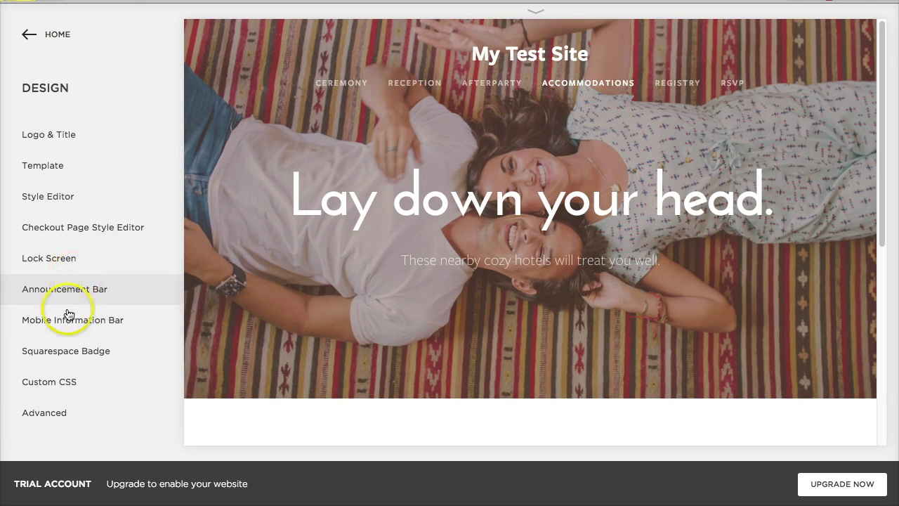
# - Check the Squarespace Badge setting, and examine the Custom CSS area with its code editor and custom file management
pyautogui.click(56, 352)
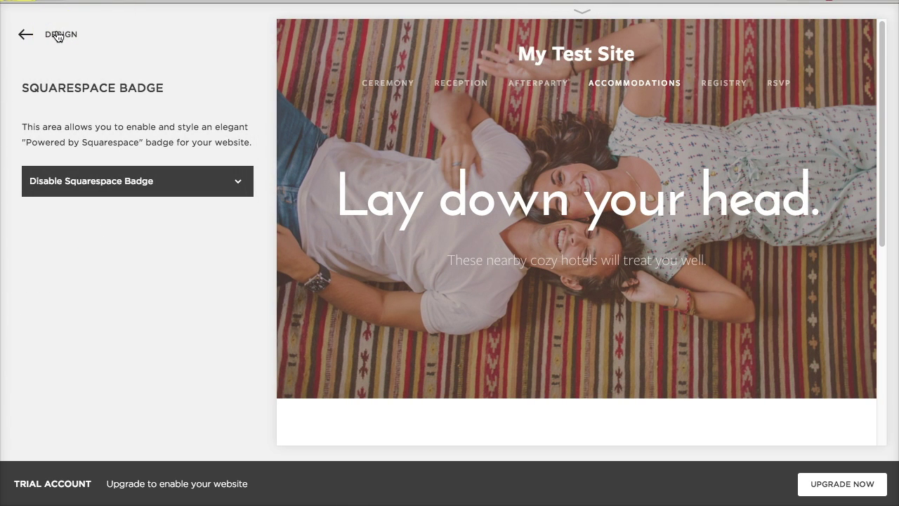
pyautogui.click(58, 35)
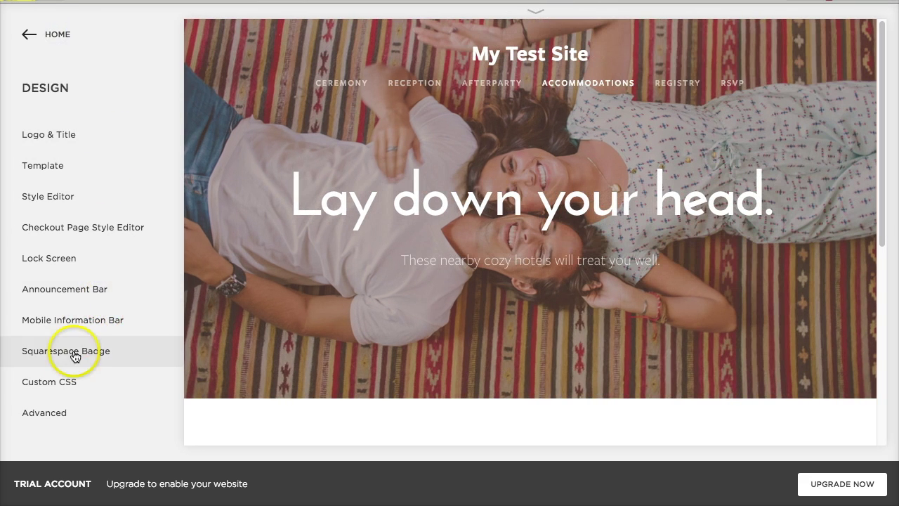
pyautogui.click(54, 383)
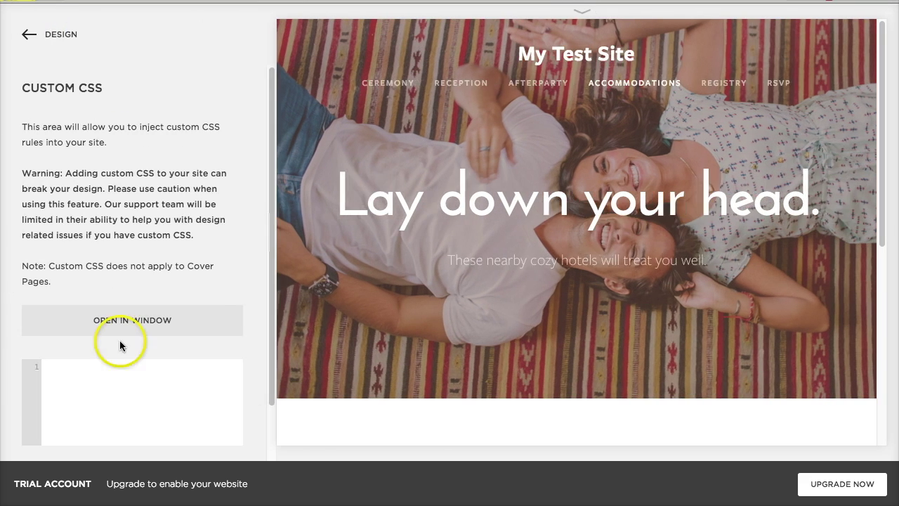
pyautogui.scroll(-2, 181, 250)
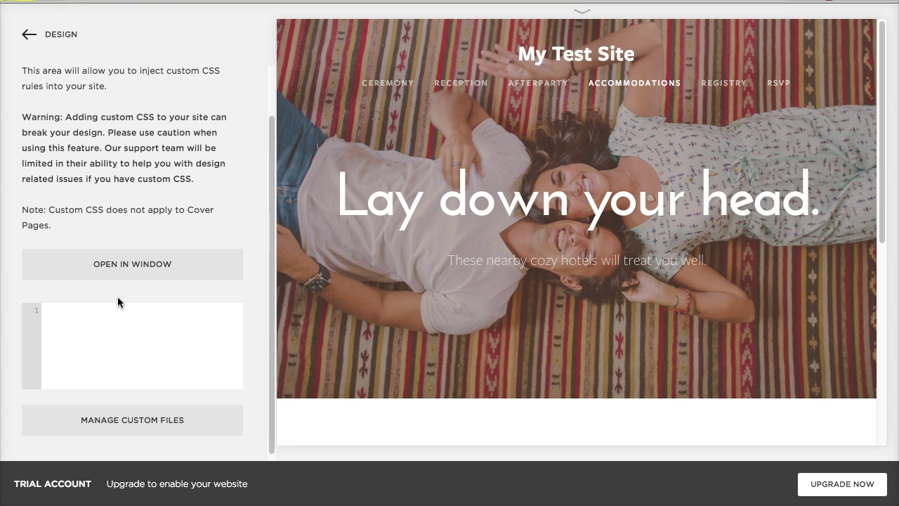
# - Examine the Advanced design settings with the Typekit Kit ID and Disable Mobile Styles option, and return to the Home menu
pyautogui.click(62, 36)
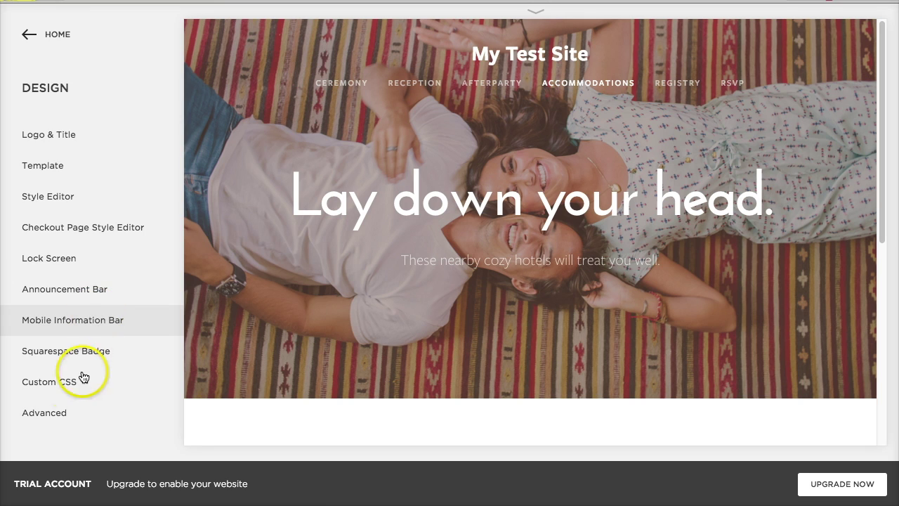
pyautogui.click(56, 414)
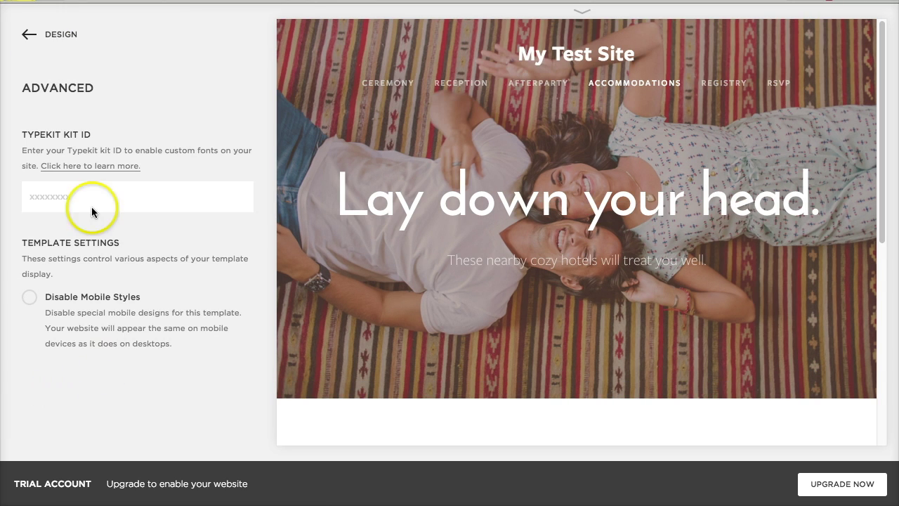
pyautogui.click(47, 35)
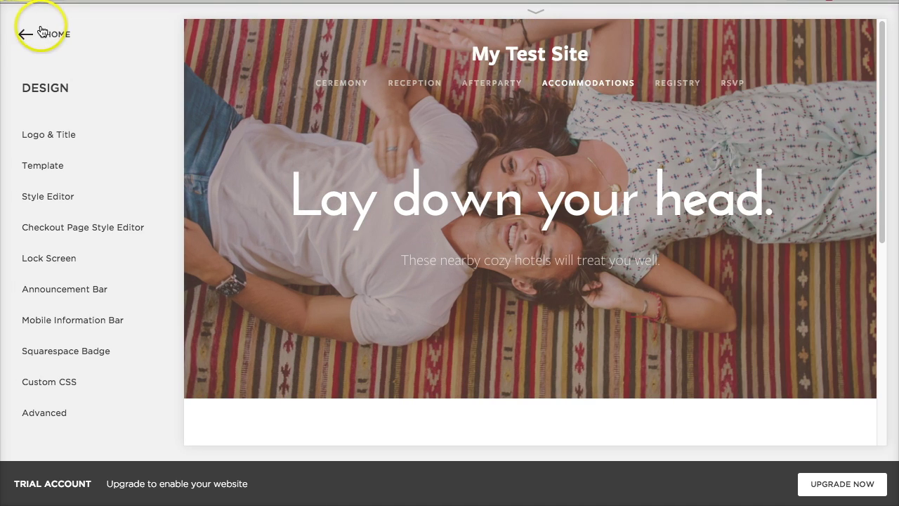
pyautogui.click(47, 35)
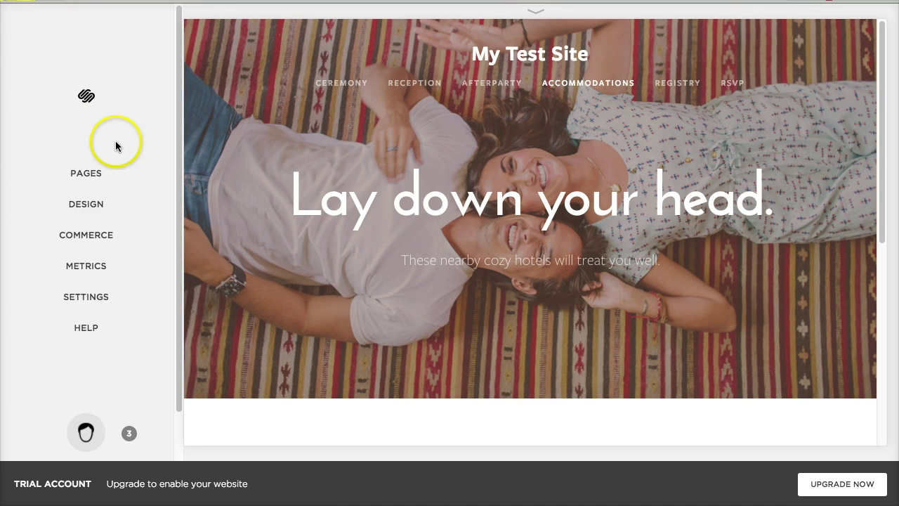
# - Check the Commerce area and the report categories under Metrics, and return to the Home menu
pyautogui.click(85, 234)
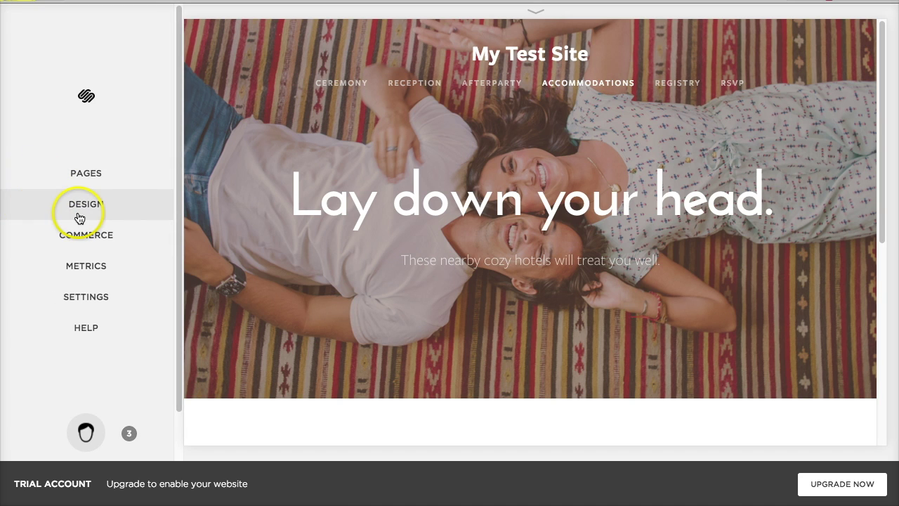
pyautogui.click(80, 266)
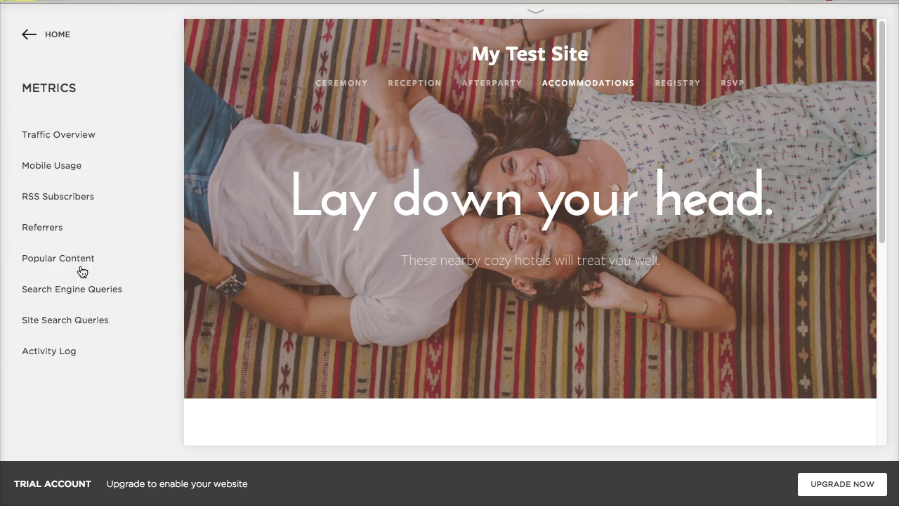
pyautogui.click(86, 261)
pyautogui.click(89, 128)
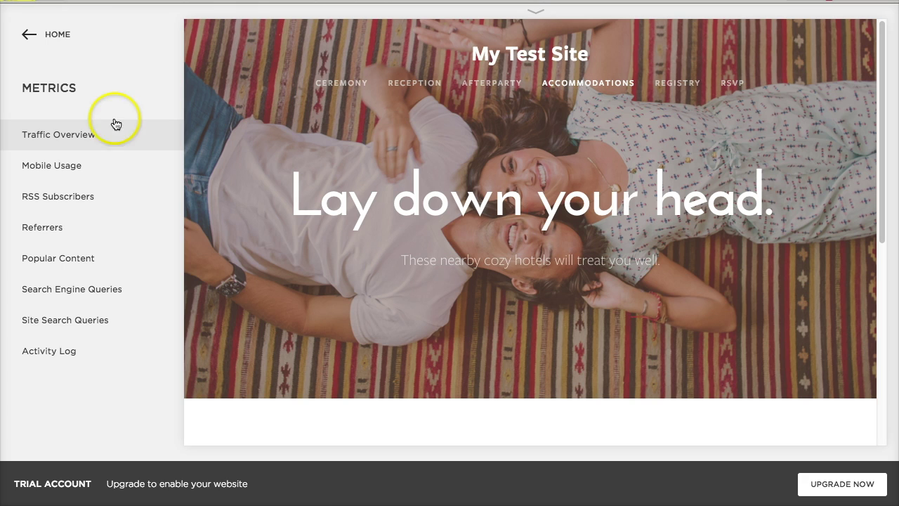
pyautogui.click(61, 36)
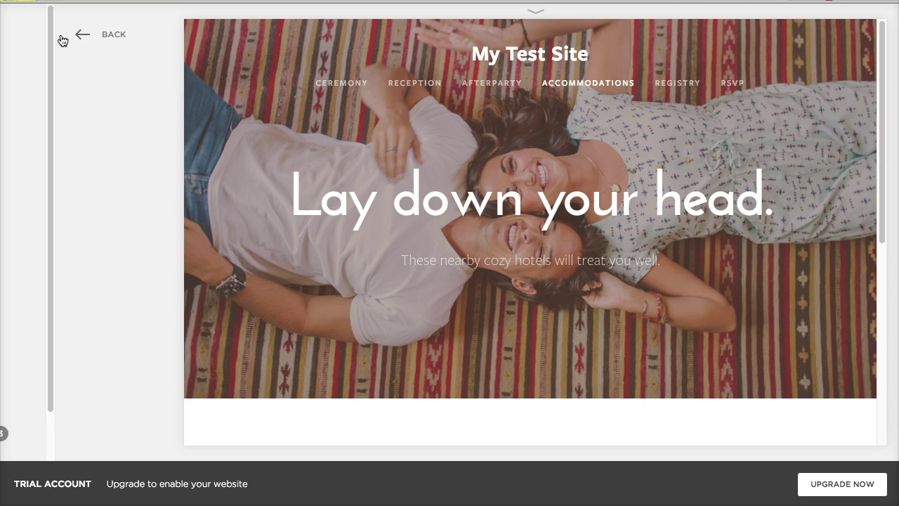
# - Review the Business Information settings for business name, address, tax registration and contact fields, and return to the Settings list
pyautogui.click(81, 298)
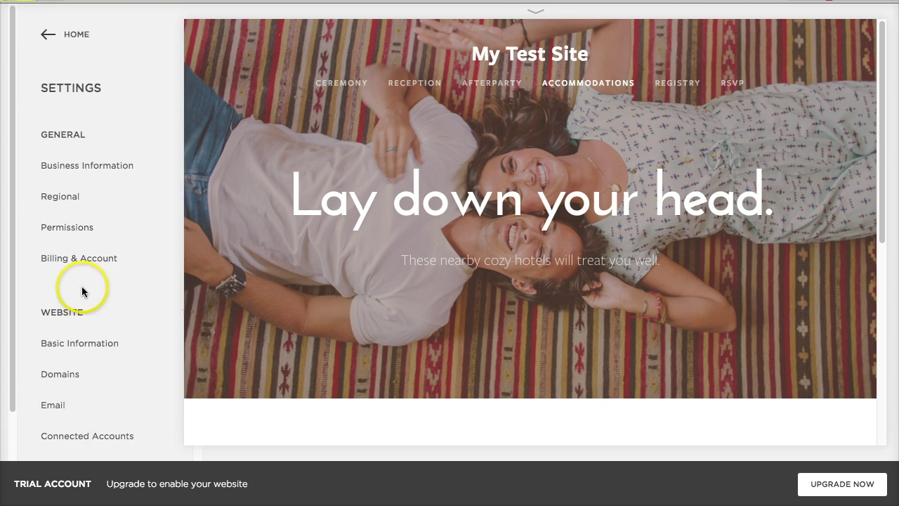
pyautogui.click(60, 165)
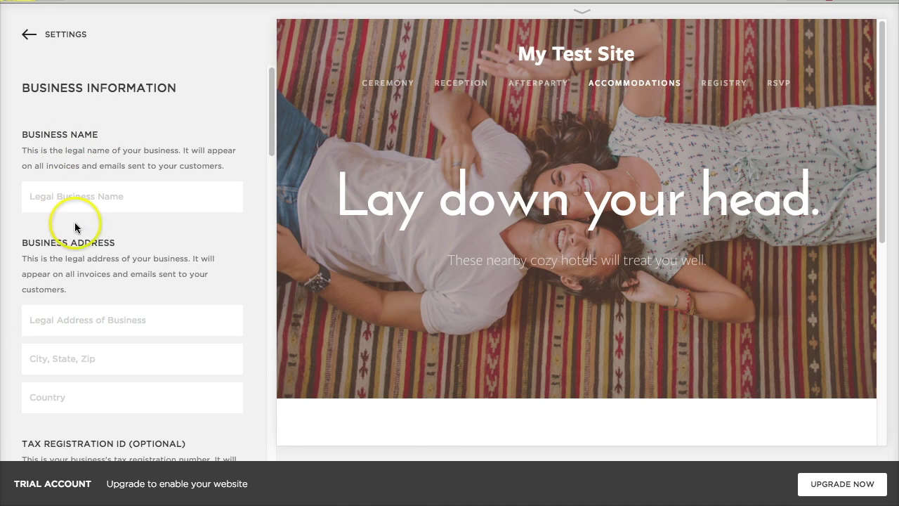
pyautogui.scroll(-3, 71, 246)
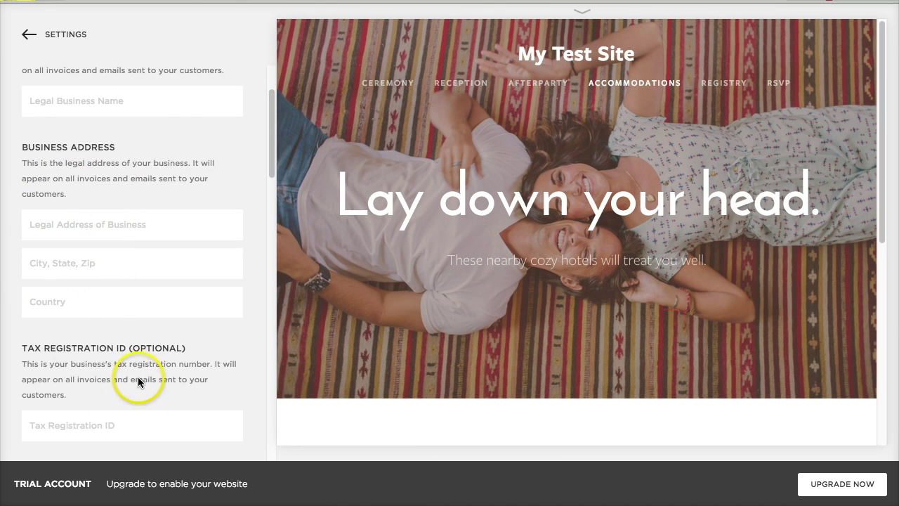
pyautogui.scroll(-5, 139, 382)
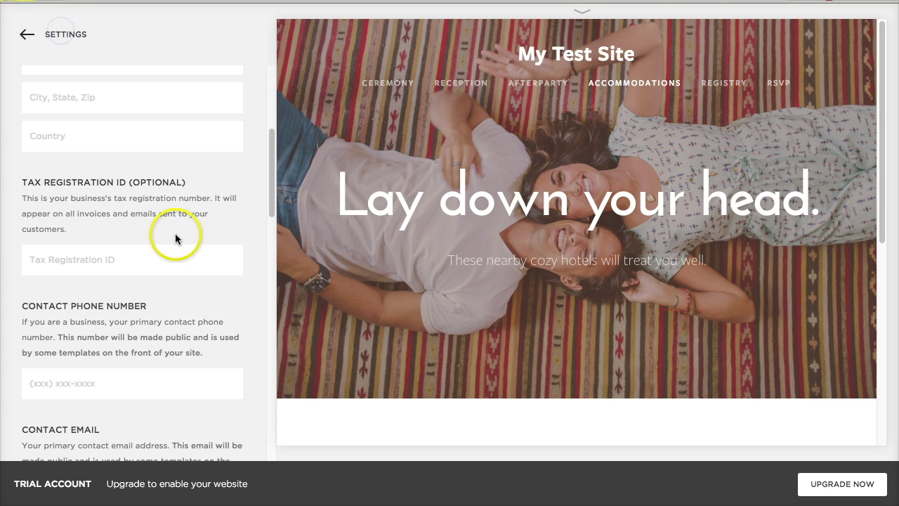
pyautogui.press('Escape')
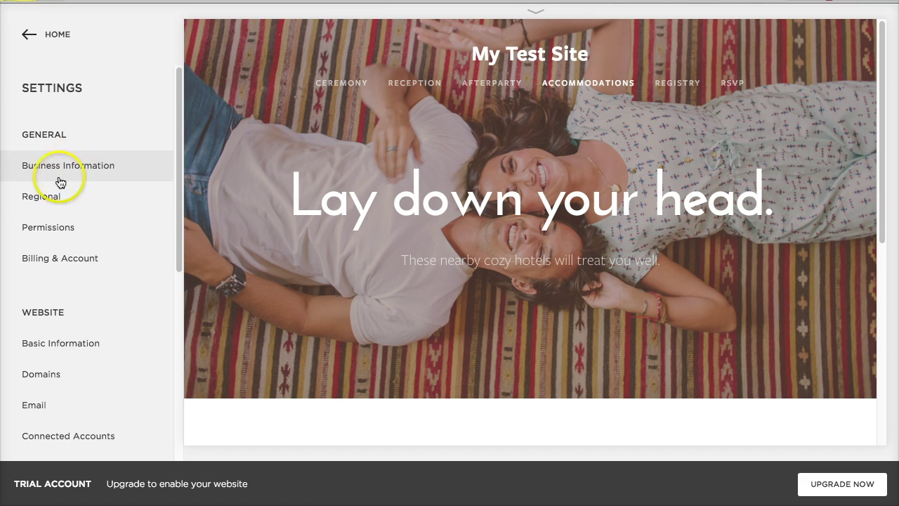
# - Review the Permissions settings for contributors, basic authors and website ownership, and return to the Settings list
pyautogui.click(49, 233)
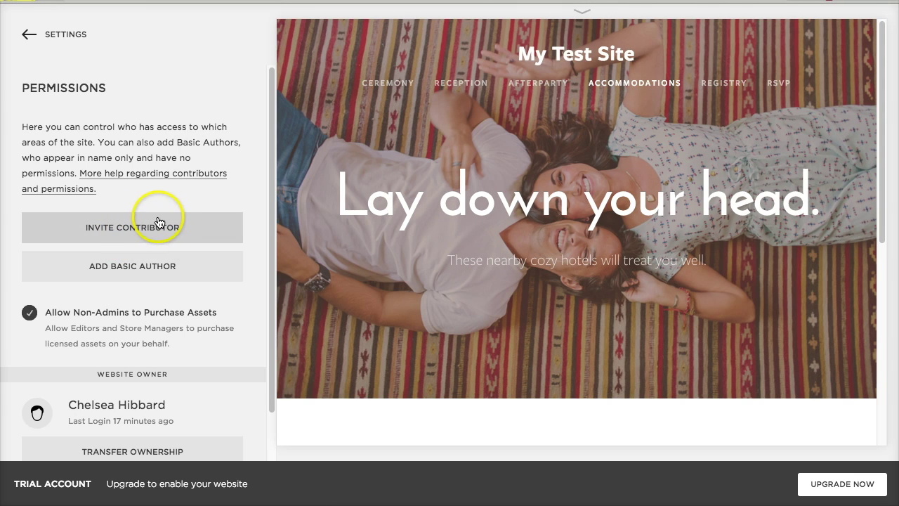
pyautogui.scroll(-1, 156, 202)
pyautogui.scroll(-2, 163, 201)
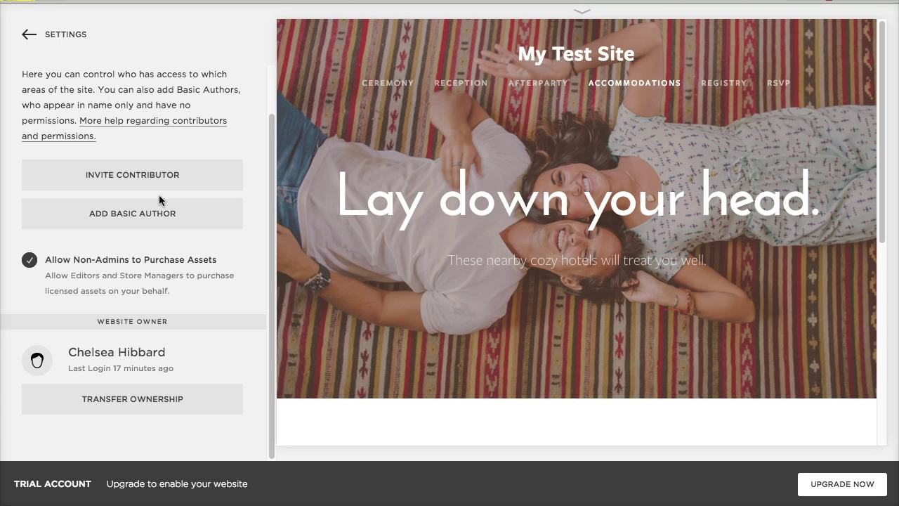
pyautogui.click(51, 35)
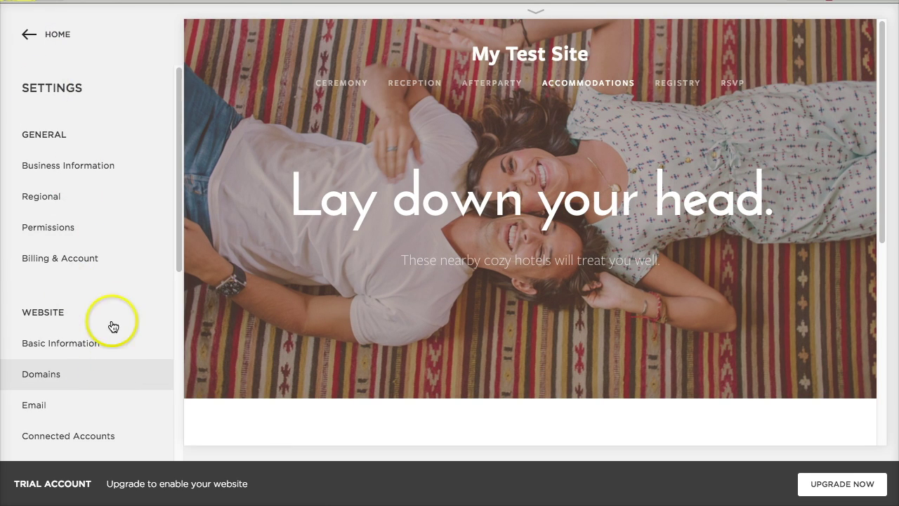
# - Examine the website's Basic Information and its Domains options, returning to the Settings list after each
pyautogui.scroll(-3, 86, 261)
pyautogui.click(80, 244)
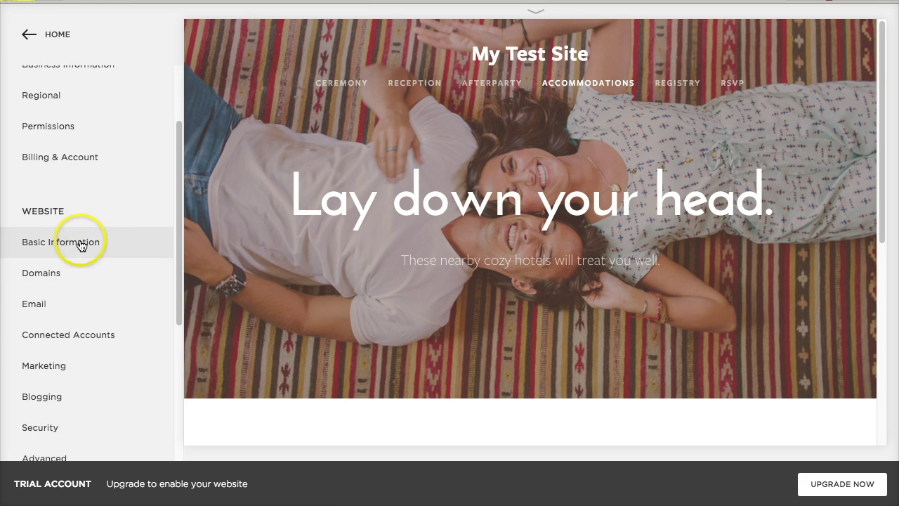
pyautogui.scroll(-1, 81, 246)
pyautogui.click(61, 231)
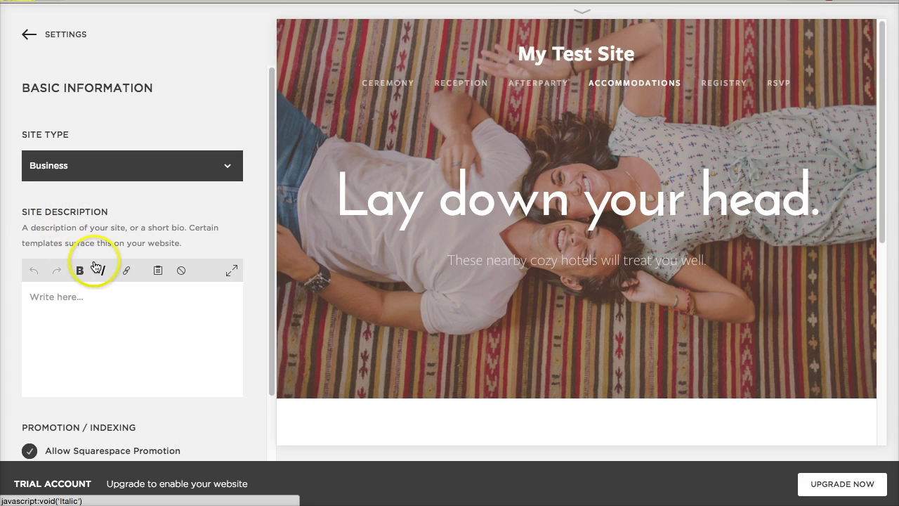
pyautogui.scroll(-5, 94, 263)
pyautogui.click(65, 39)
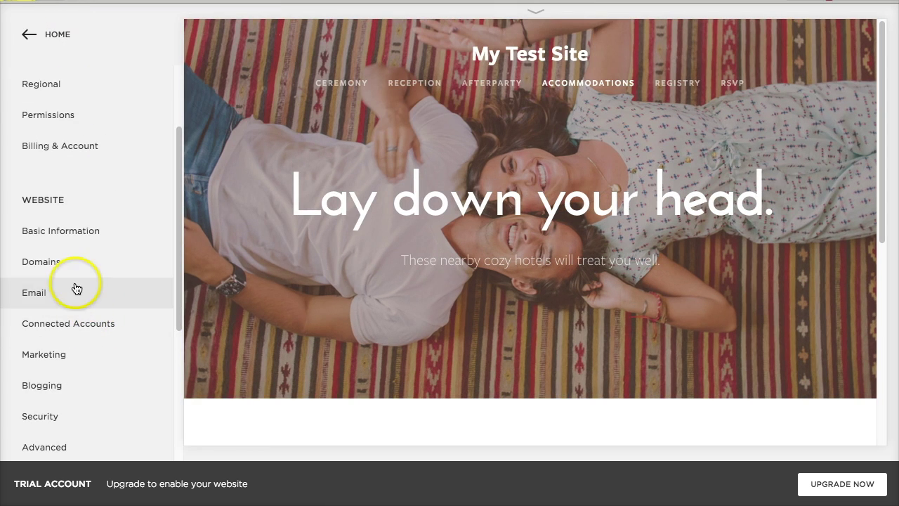
pyautogui.click(69, 266)
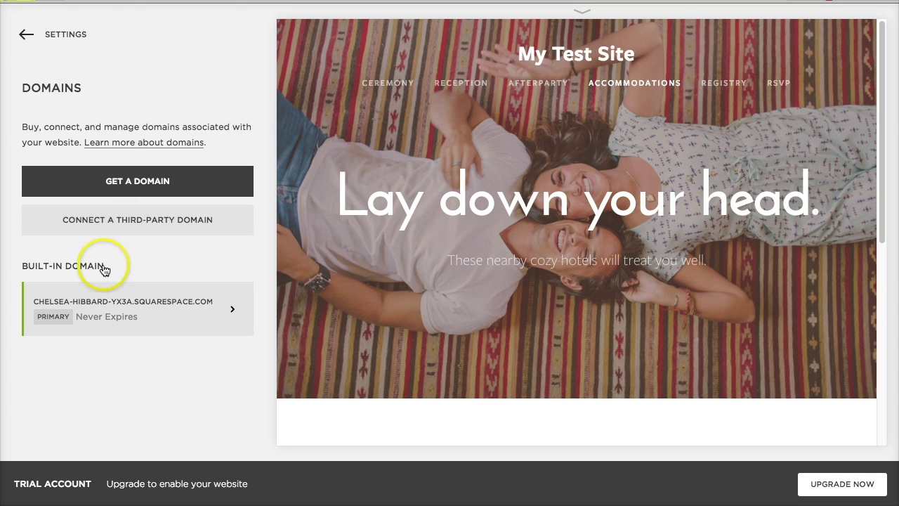
pyautogui.click(65, 38)
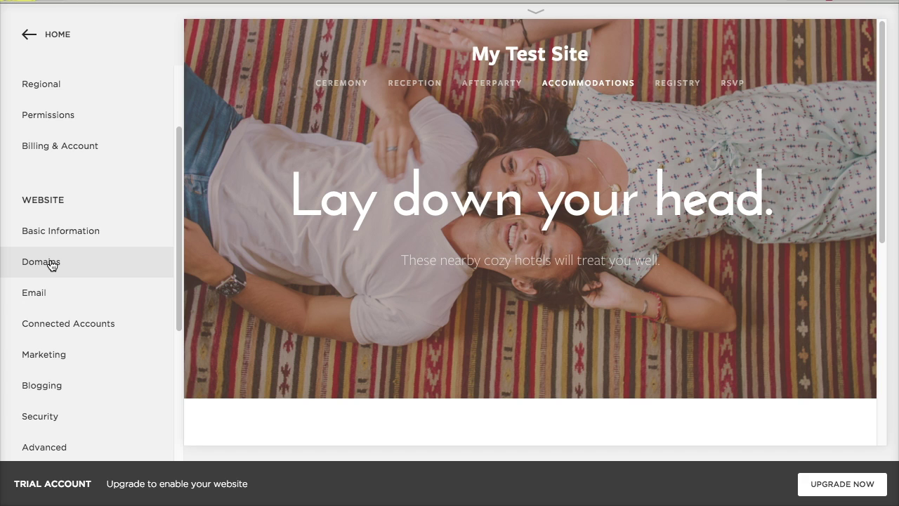
# - Check the Google Apps email setting and the Connected Accounts setting, viewing the site preview's footer, and return to the Settings list
pyautogui.click(42, 298)
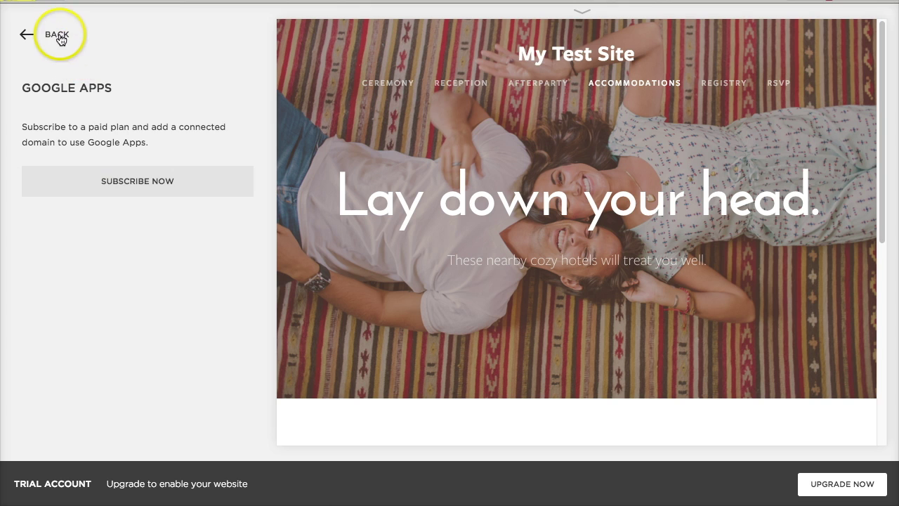
pyautogui.click(111, 176)
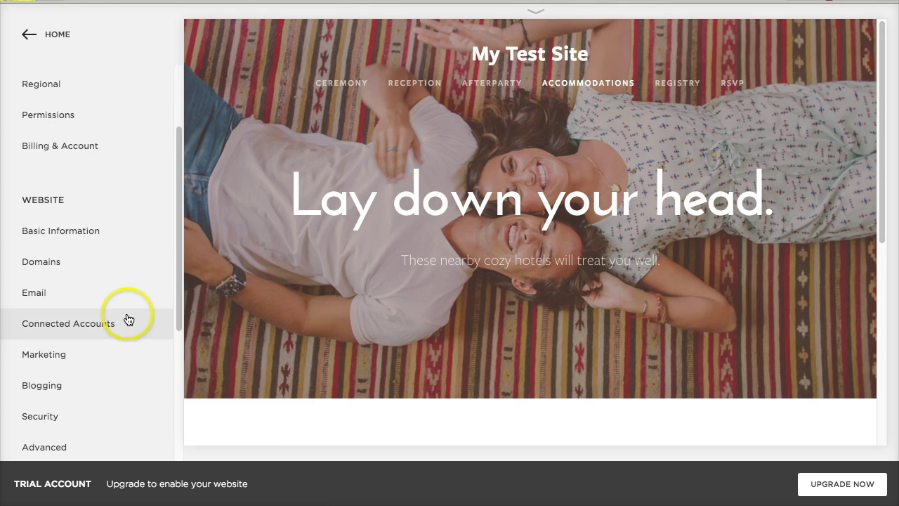
pyautogui.click(85, 323)
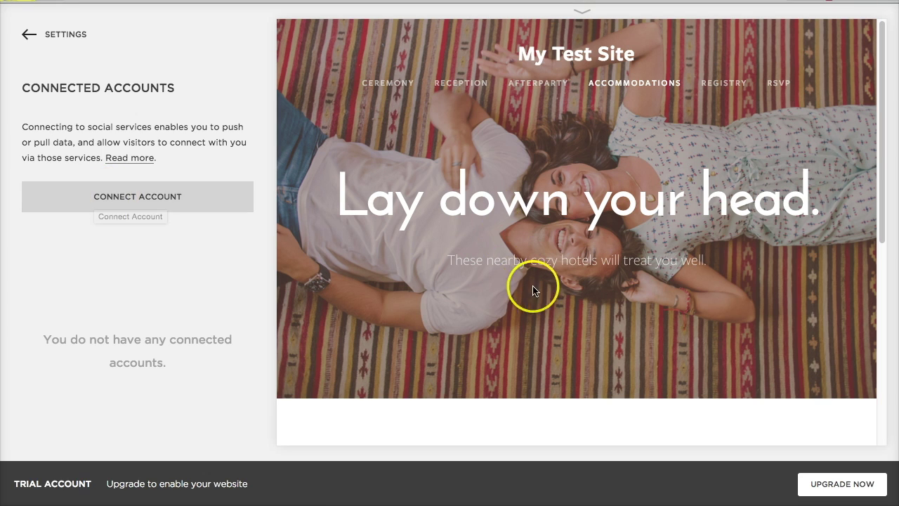
pyautogui.scroll(-10, 534, 295)
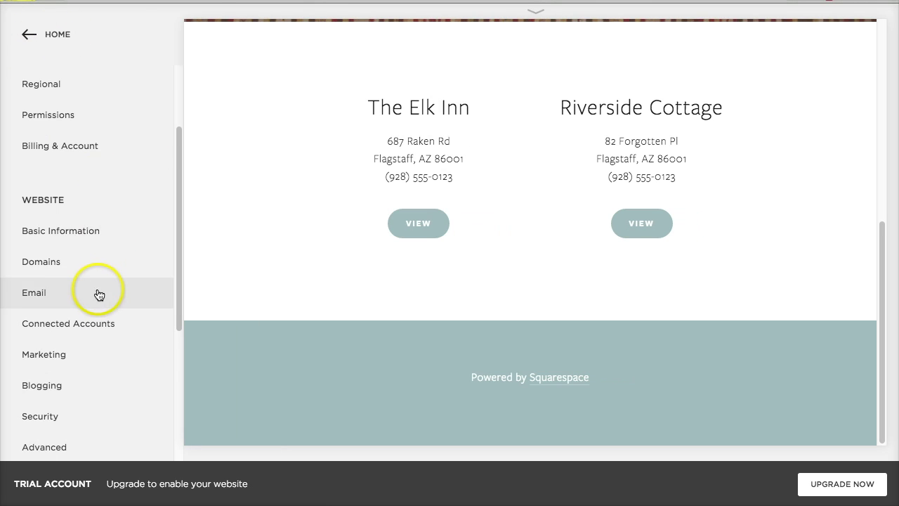
# - Review the Blogging settings for post URL format, comments, Disqus and Simple Liking, and return to the Settings list
pyautogui.scroll(-2, 87, 344)
pyautogui.scroll(-1, 87, 344)
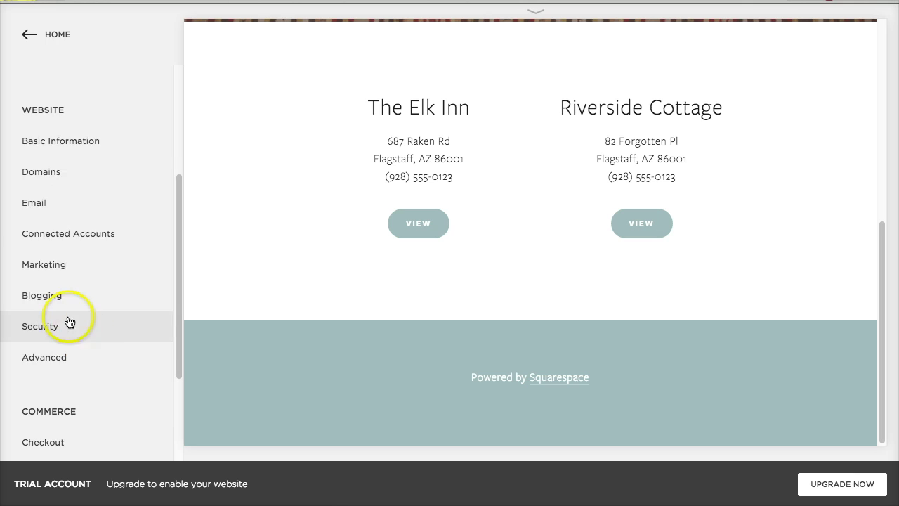
pyautogui.click(60, 303)
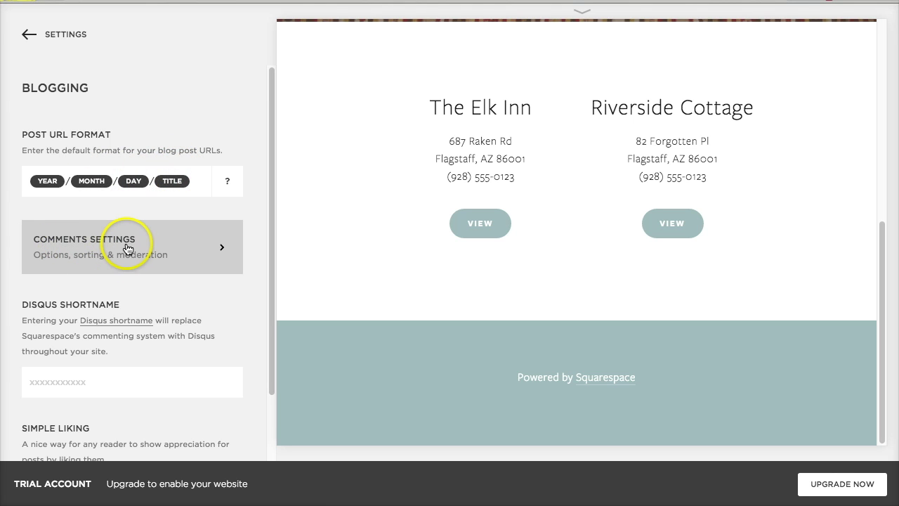
pyautogui.scroll(-2, 128, 248)
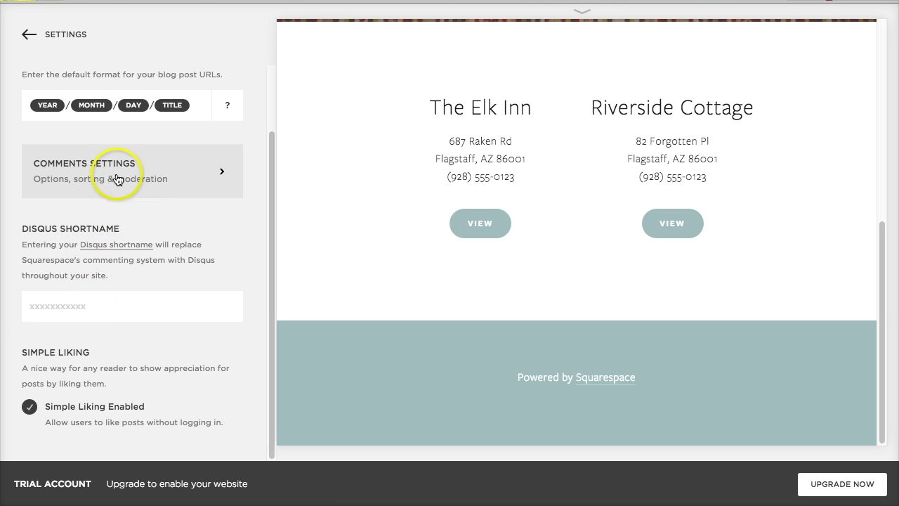
pyautogui.click(43, 36)
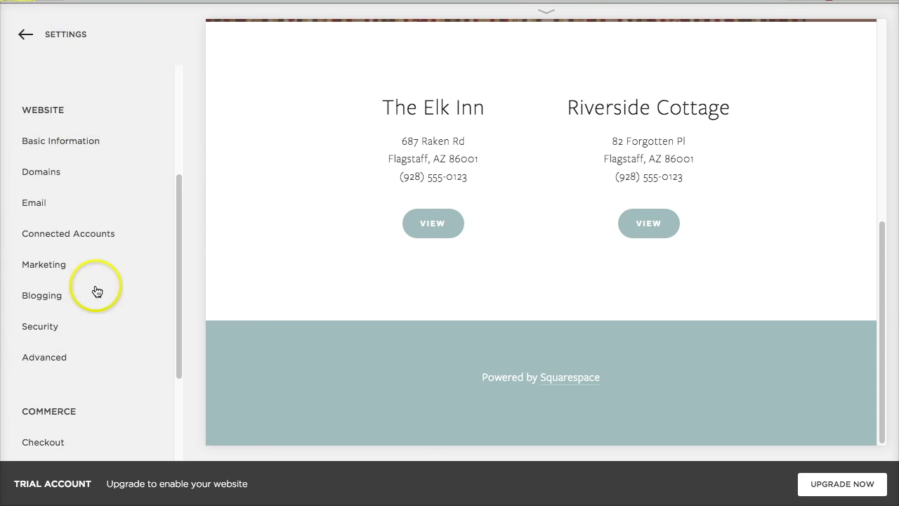
# - Check the site-wide password option in the Security settings and return to the Settings list
pyautogui.scroll(-1, 80, 333)
pyautogui.click(67, 303)
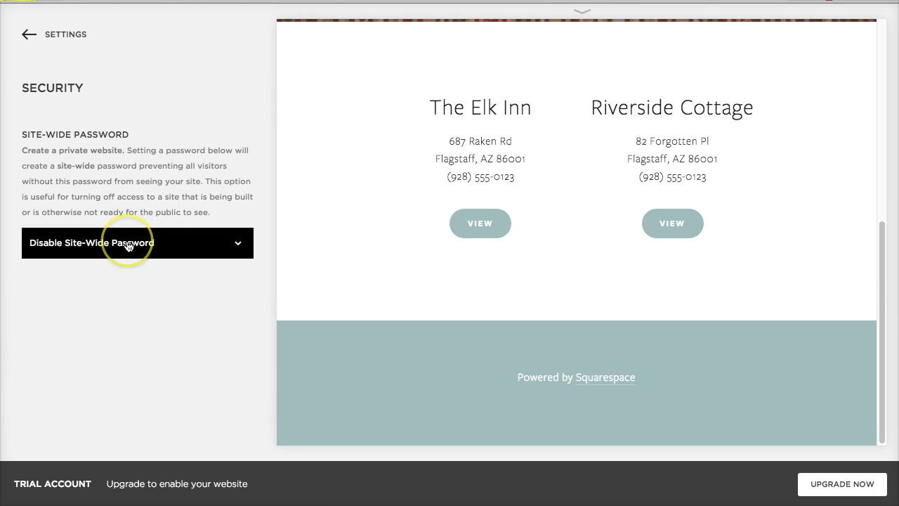
pyautogui.click(59, 38)
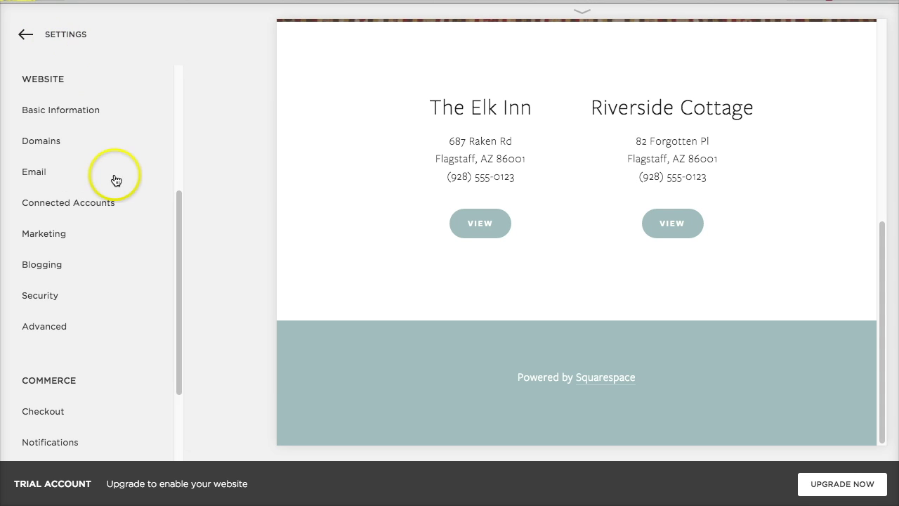
# - Look over the Commerce entries in the Settings list, and open Help from the Home menu
pyautogui.scroll(-2, 121, 201)
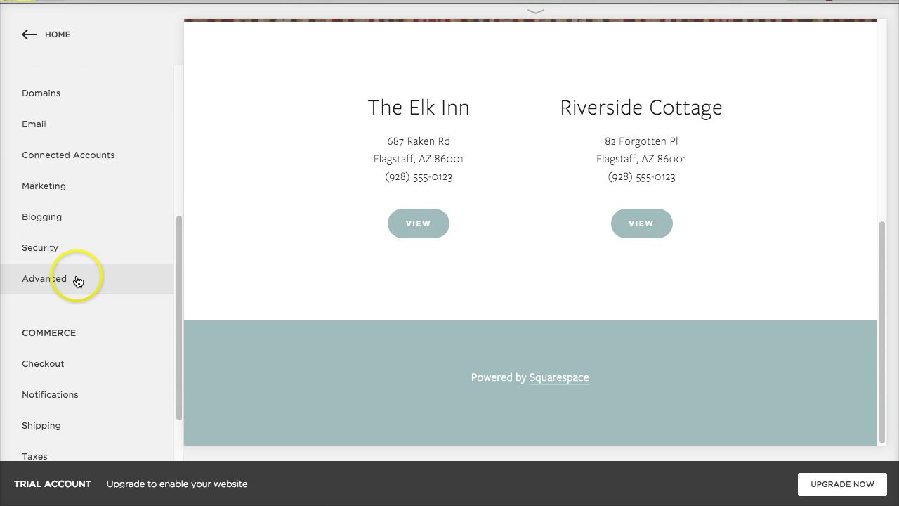
pyautogui.scroll(-3, 77, 276)
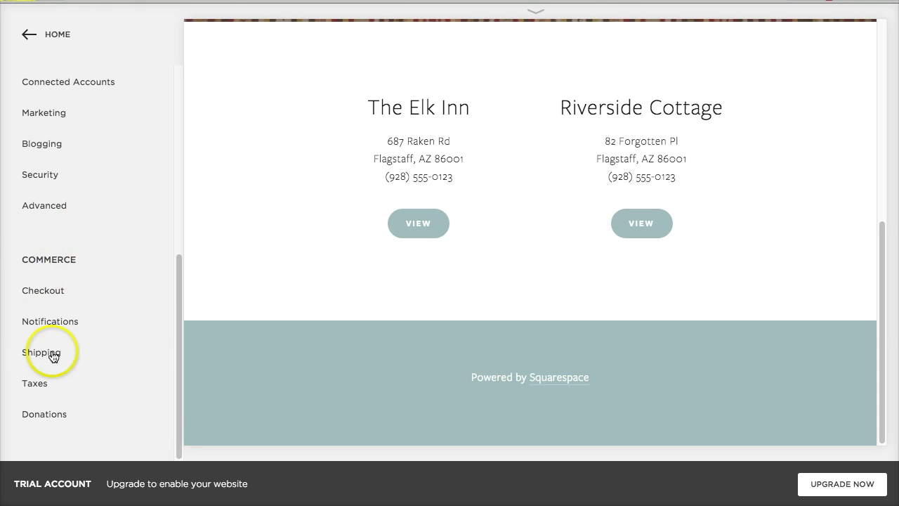
pyautogui.click(51, 38)
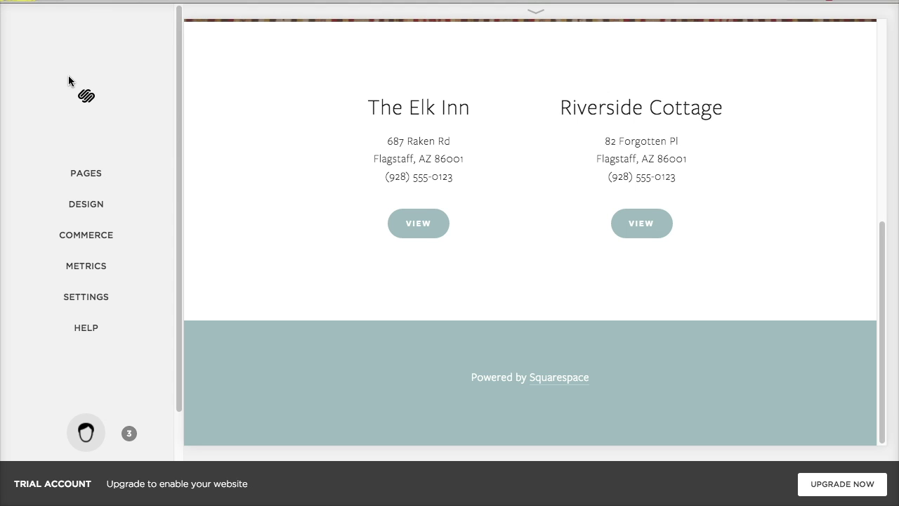
pyautogui.click(91, 328)
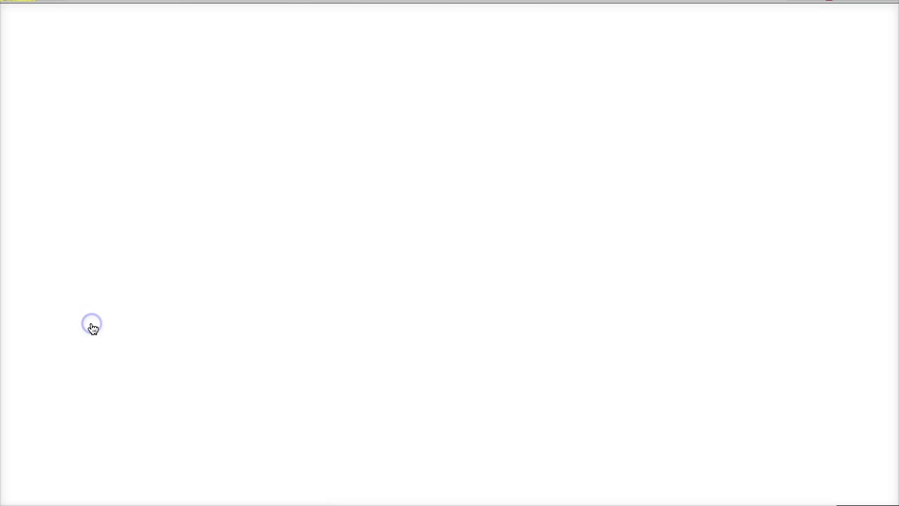